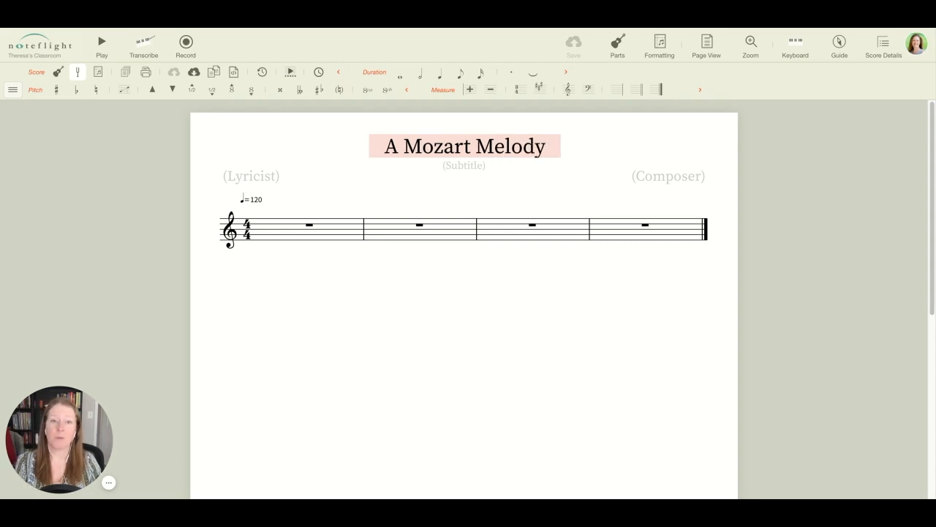
Enter "Adaptation" as the composer text of the score.
click(677, 179)
text(Ada)
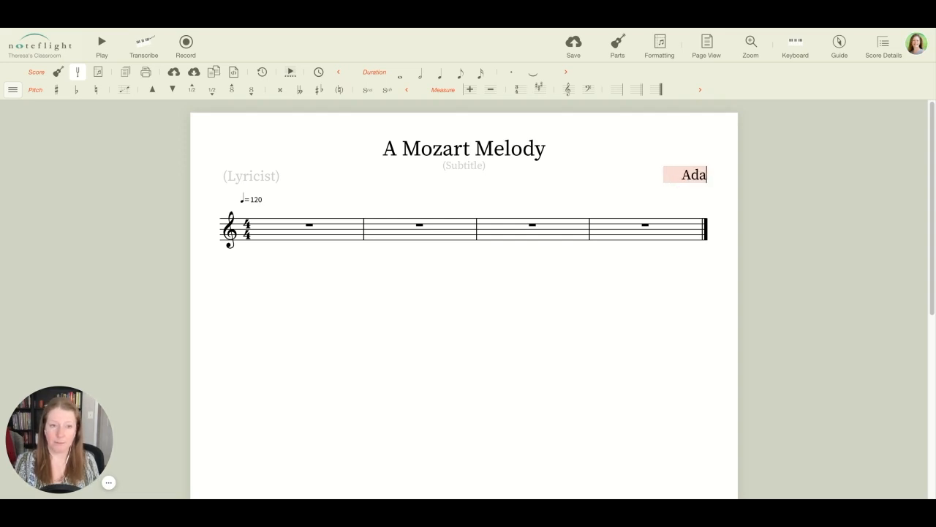
text(ptation)
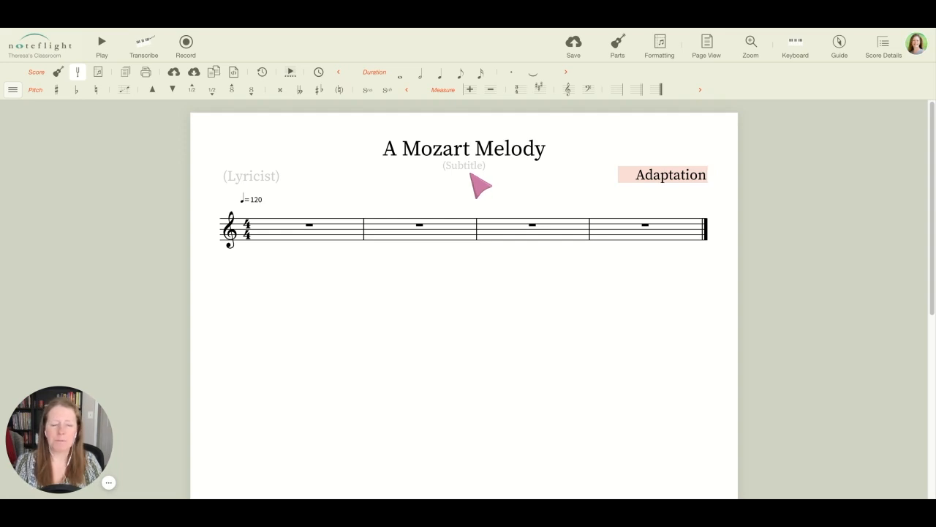
click(800, 156)
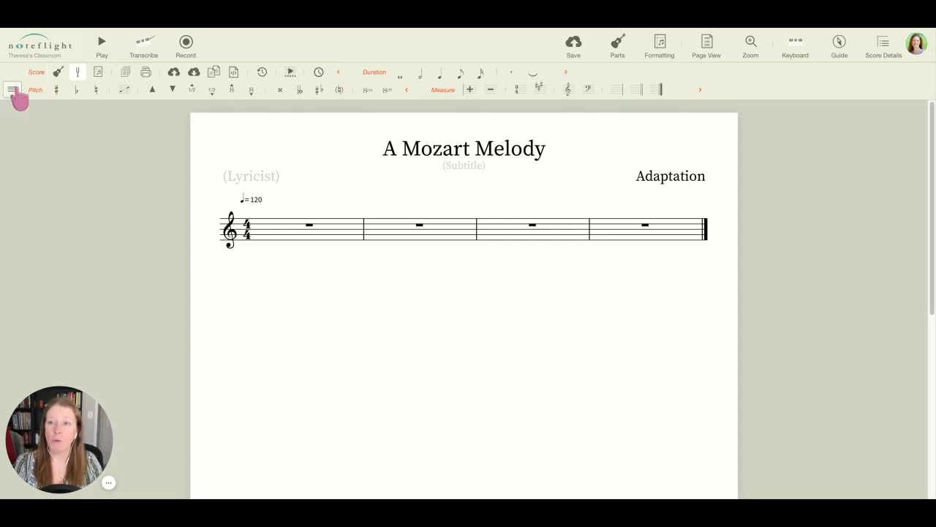
click(13, 89)
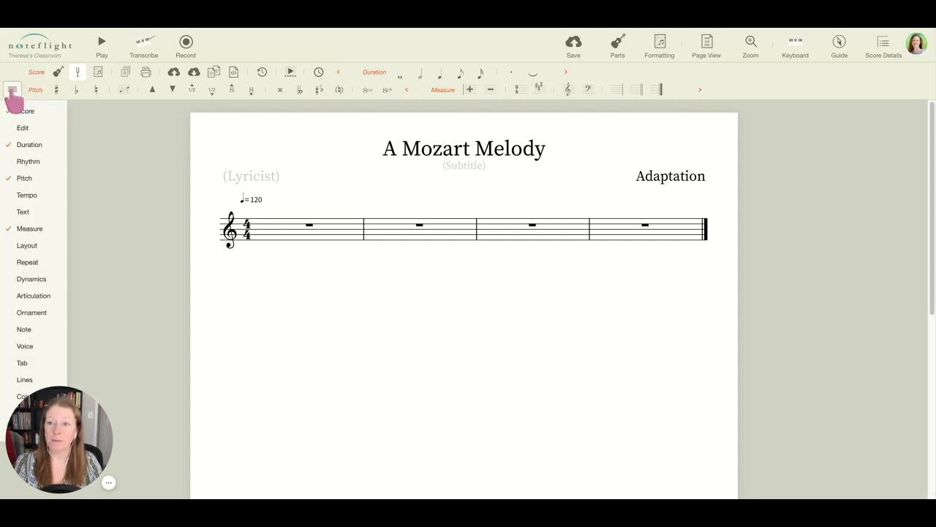
mouse_move(12, 128)
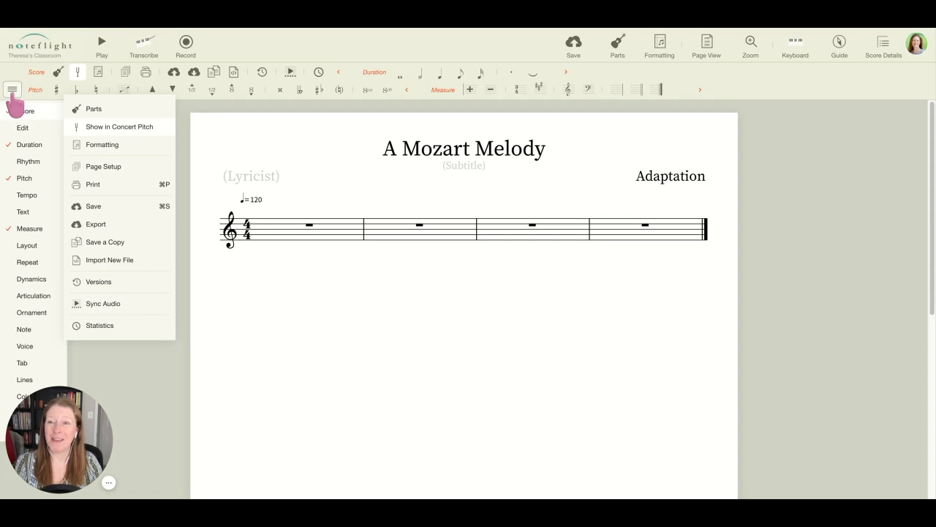
click(12, 90)
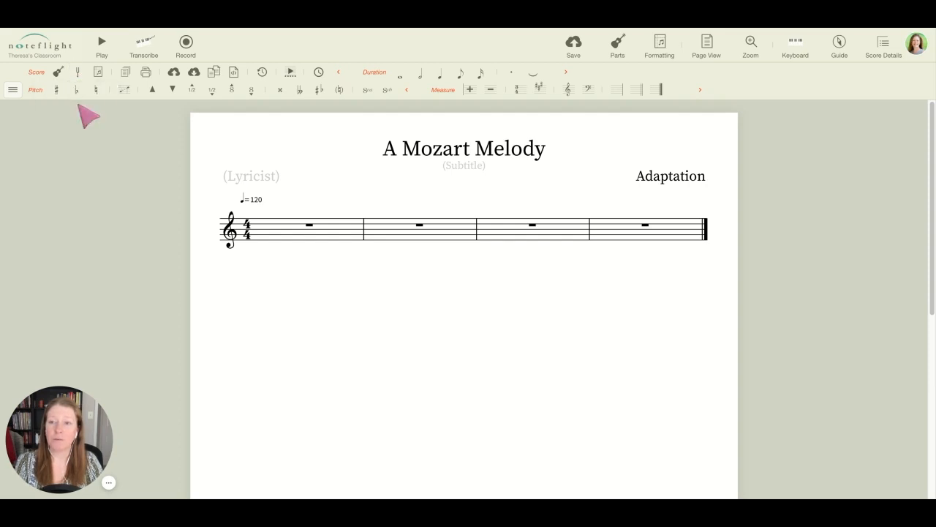
Change the score's Piano part to the woodwind instrument Flute and close the part settings.
click(58, 73)
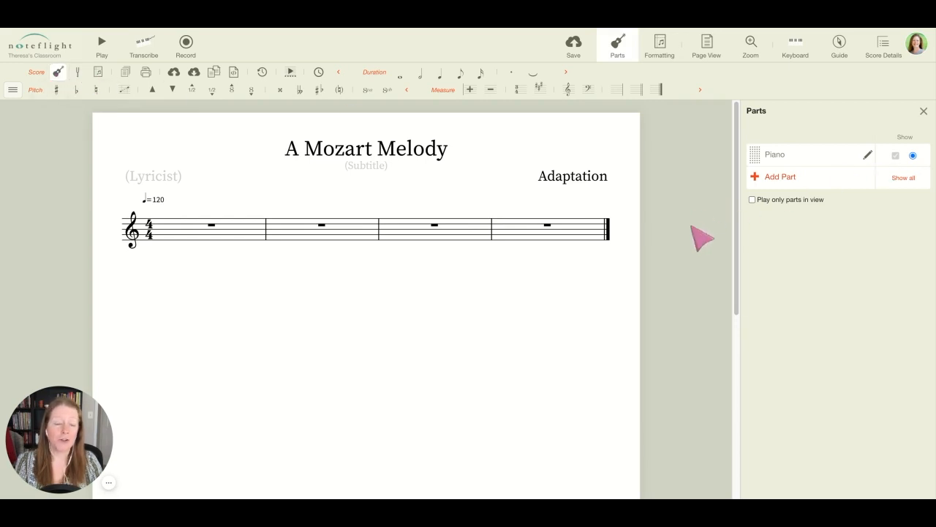
click(866, 165)
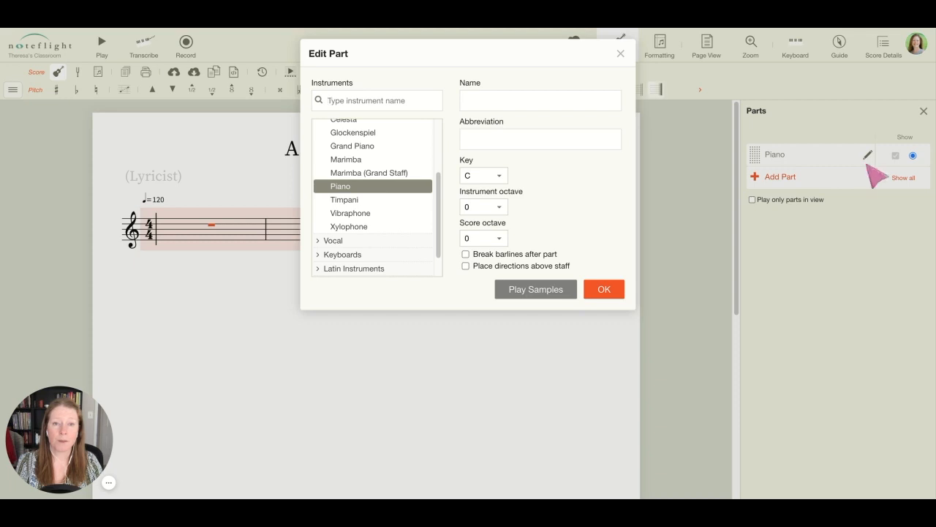
scroll(373, 198, down, 2)
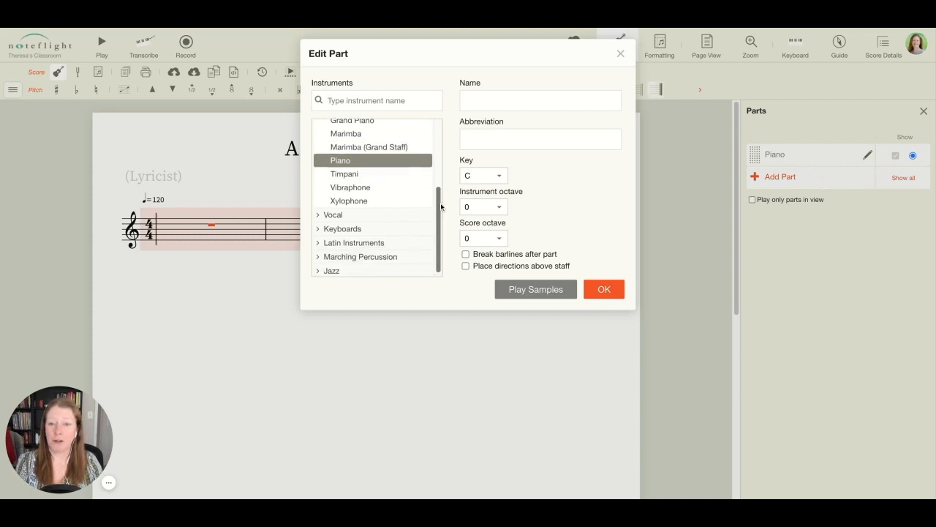
click(367, 212)
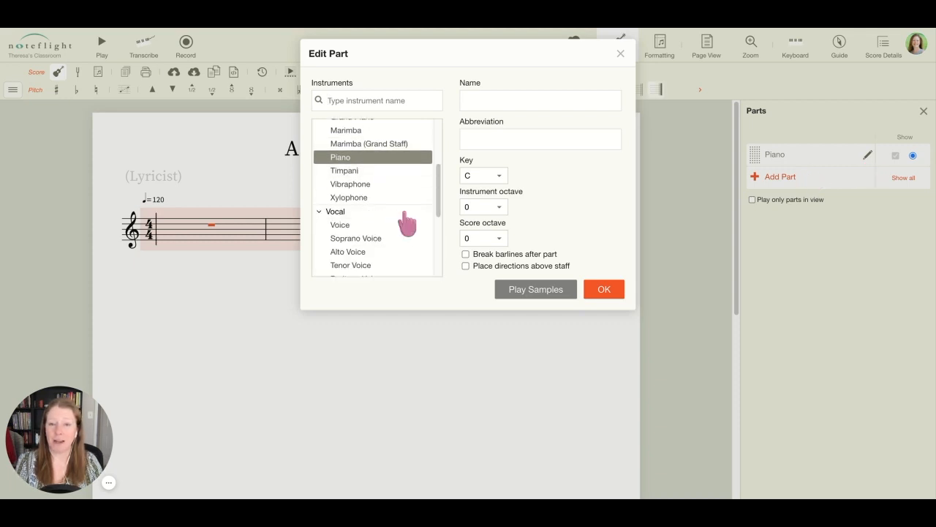
scroll(439, 207, down, 5)
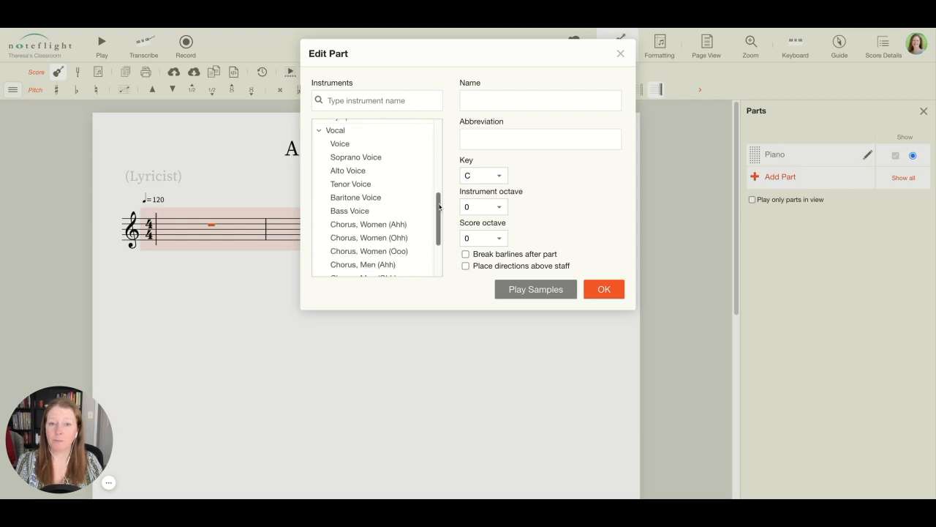
scroll(438, 207, up, 12)
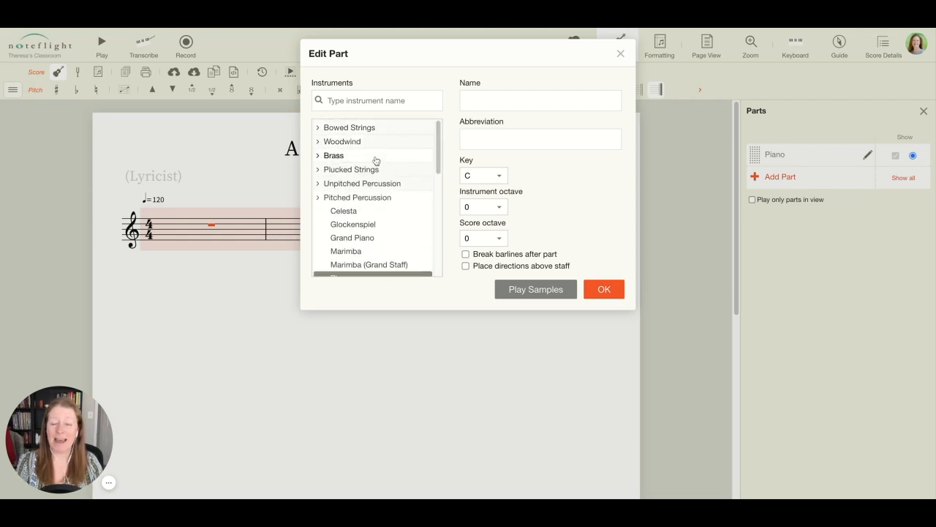
click(377, 144)
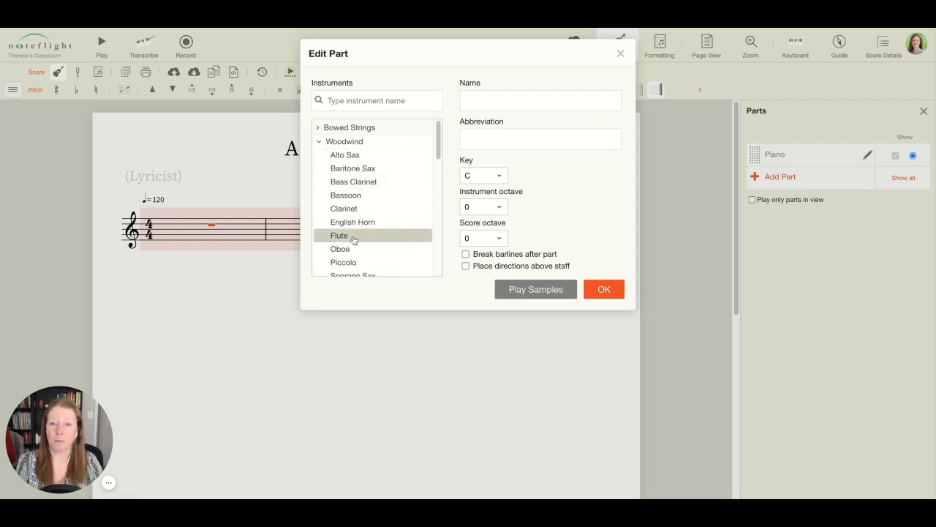
click(353, 237)
click(606, 294)
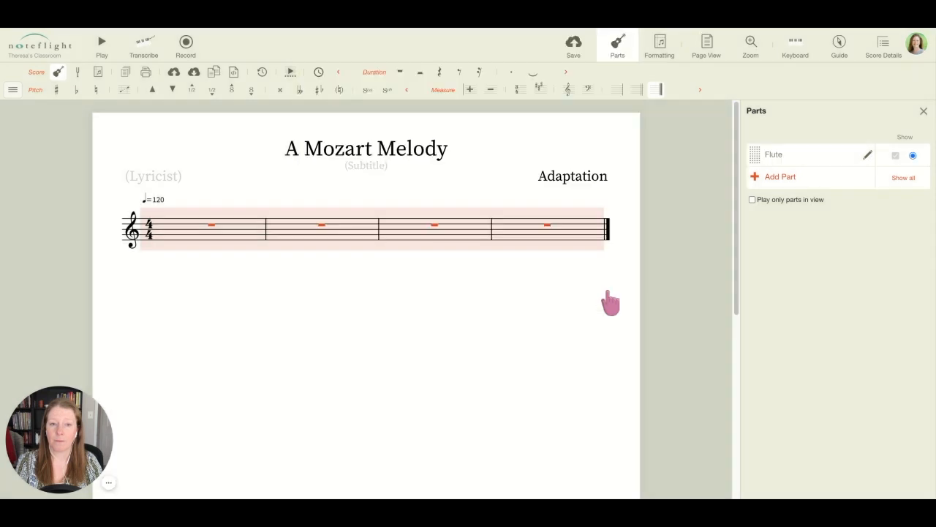
click(924, 111)
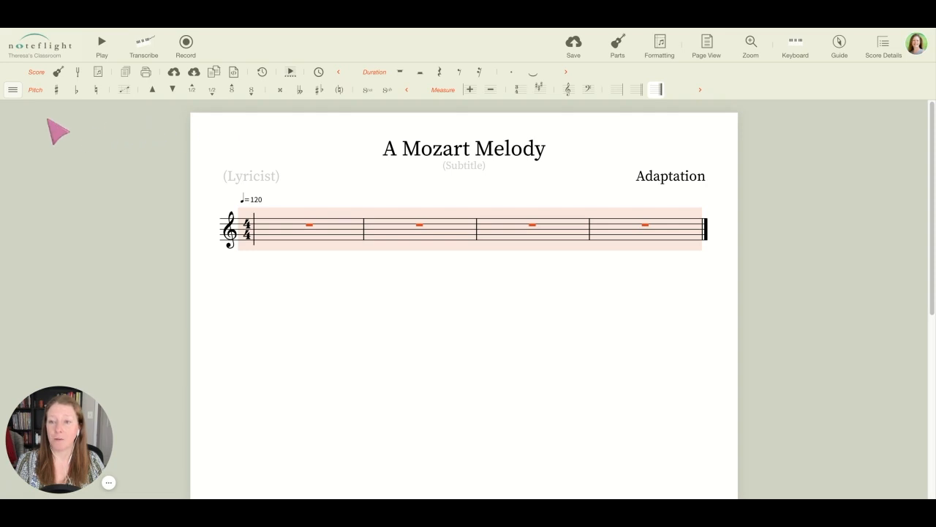
click(12, 90)
click(12, 93)
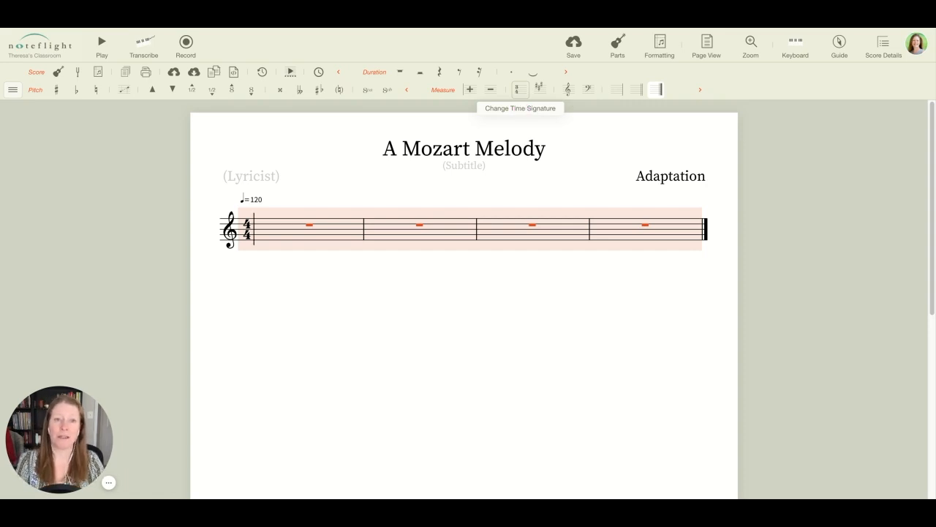
Change the key signature of the whole score to Bb major.
click(540, 90)
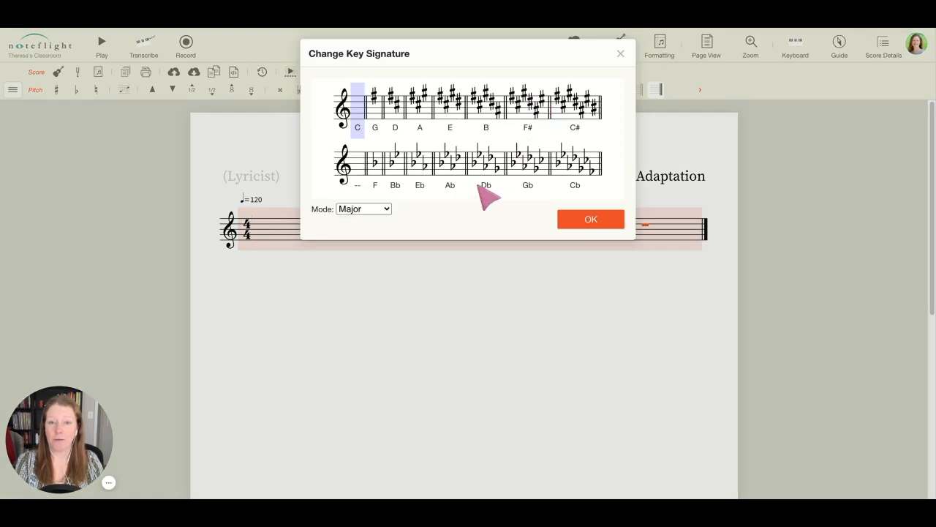
click(396, 168)
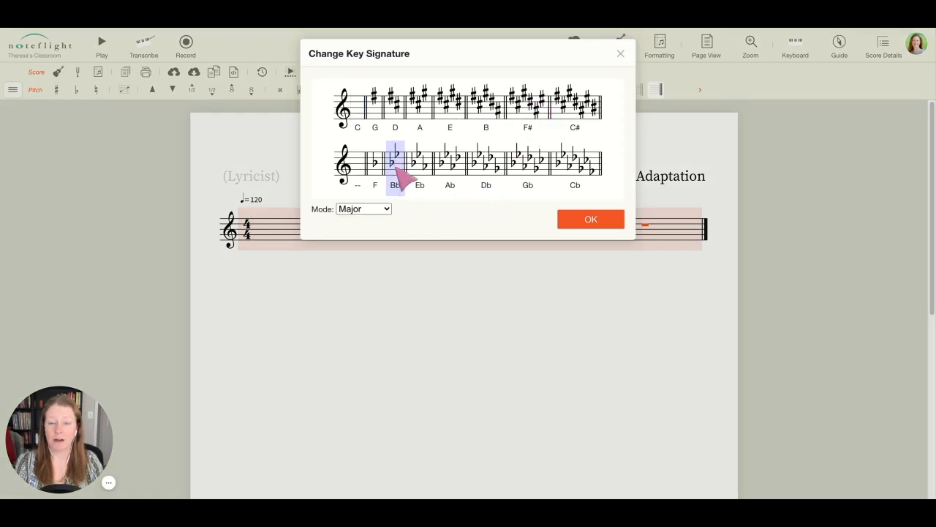
click(586, 227)
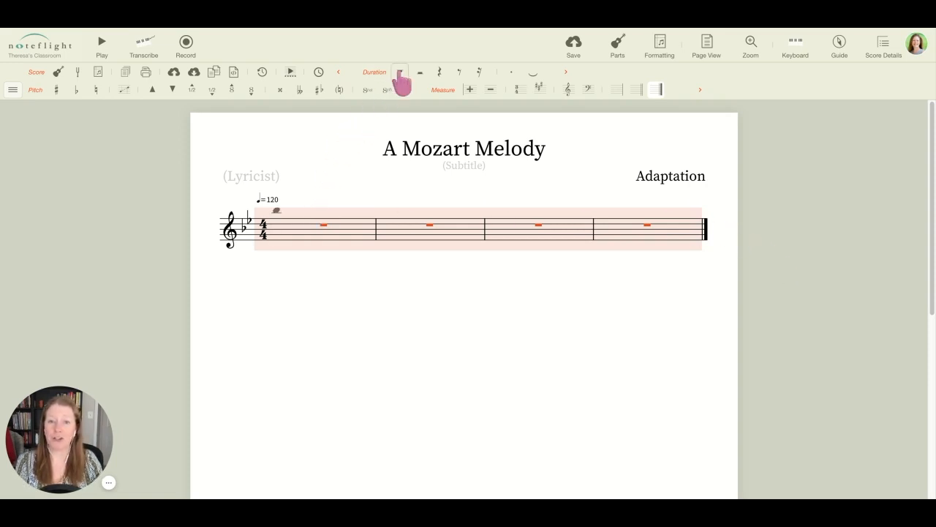
Fill measure 1 with four quarter notes: B, B, and the higher F, F.
click(440, 73)
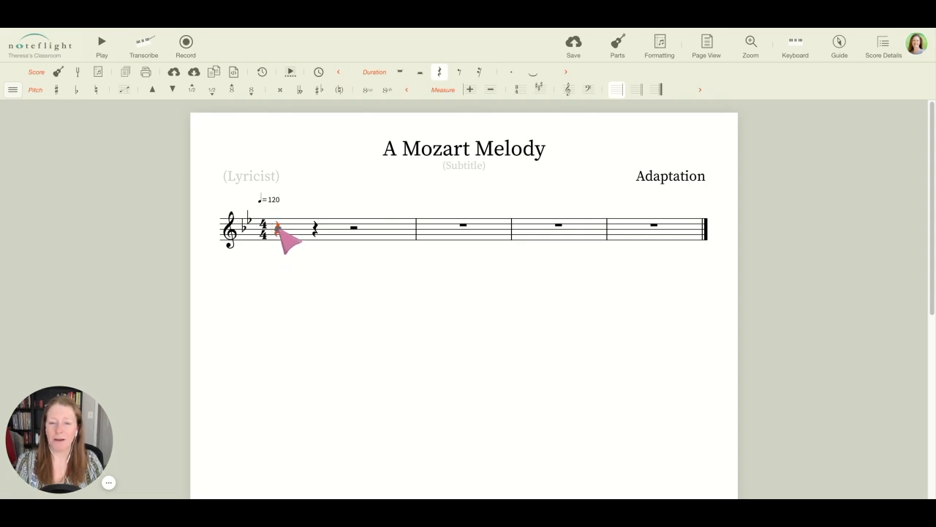
key(b)
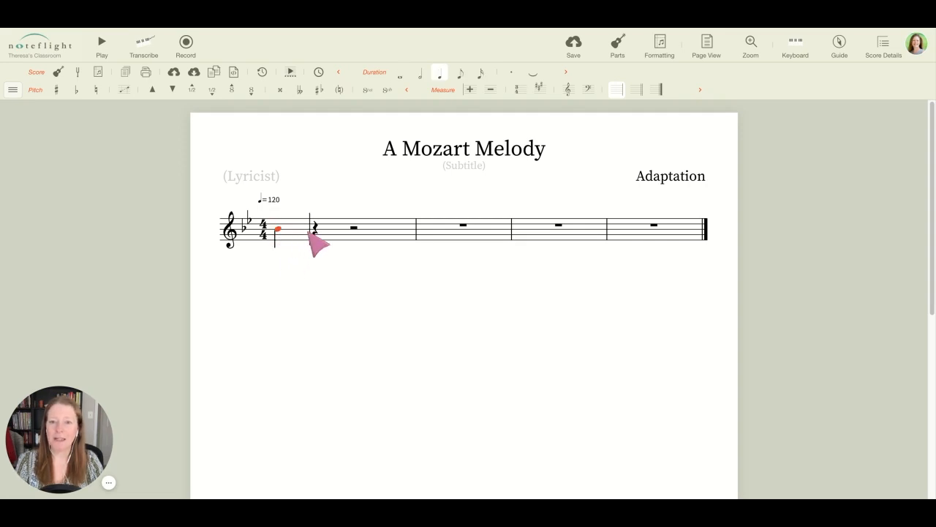
key(b)
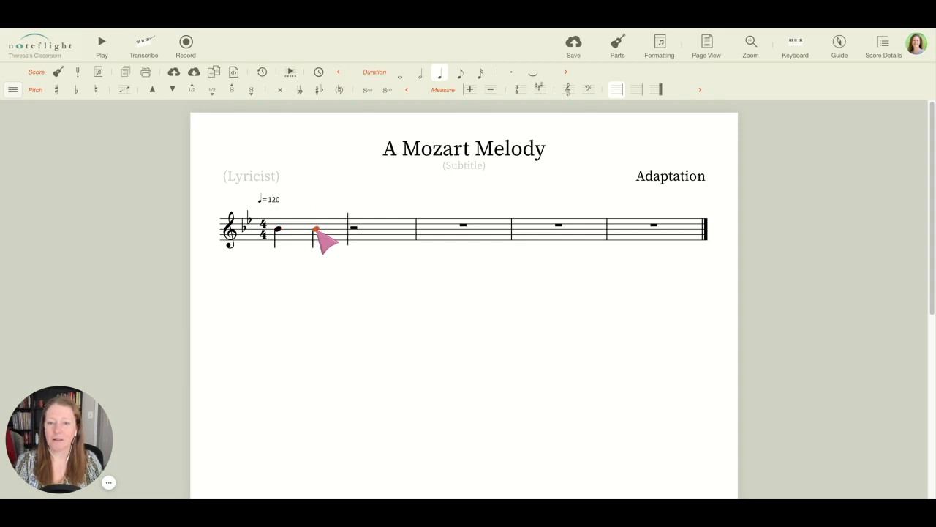
click(351, 218)
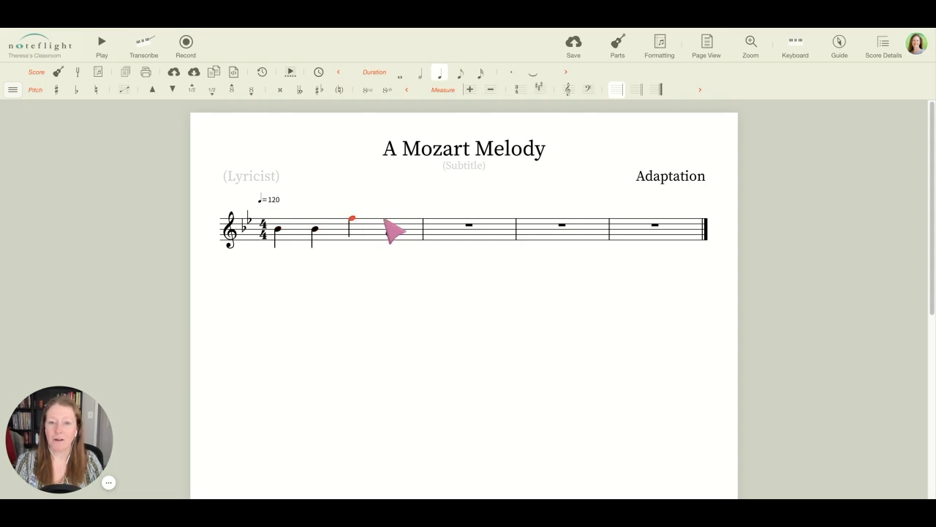
click(389, 218)
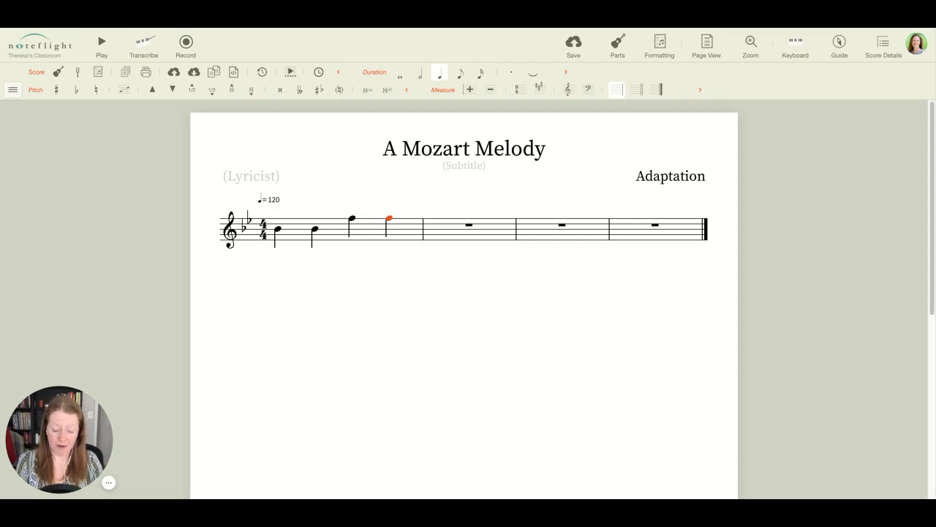
Fill measure 2 with two quarter-note Gs above the staff's top line followed by a half-note F.
key(g)
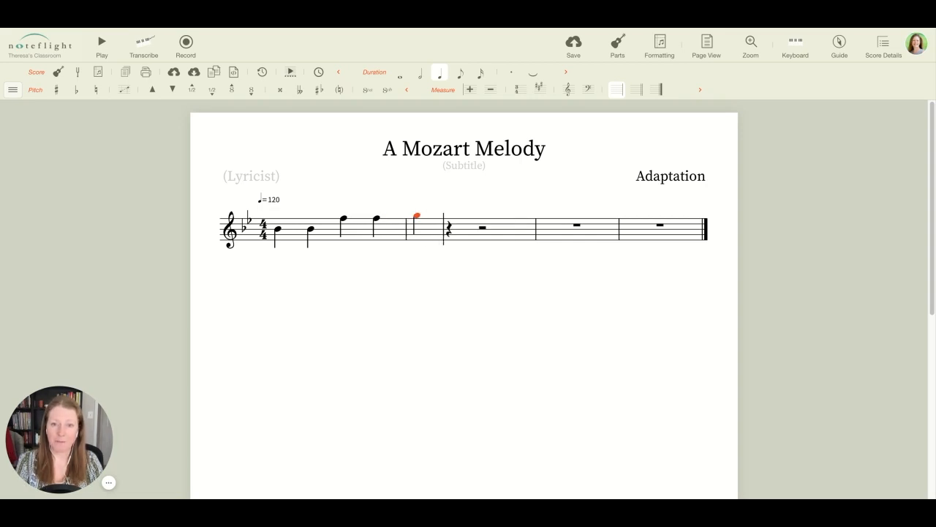
key(g)
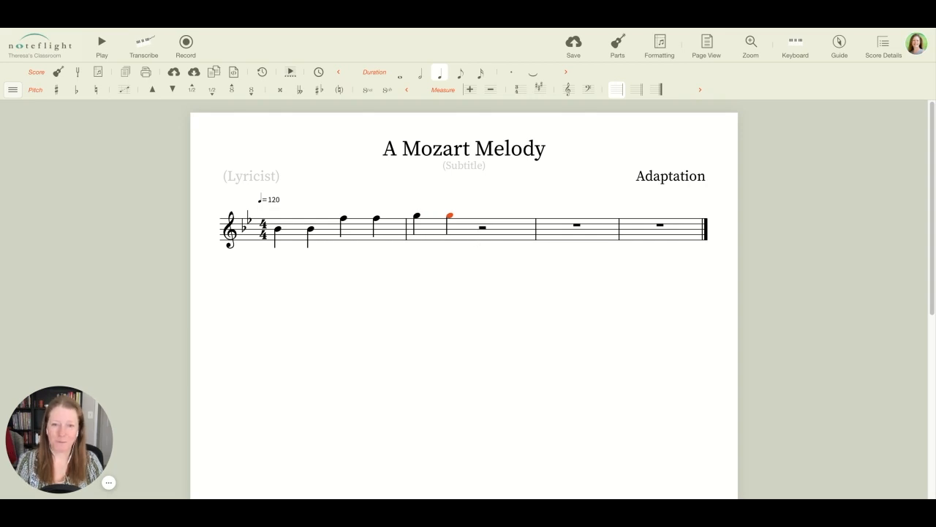
key(g)
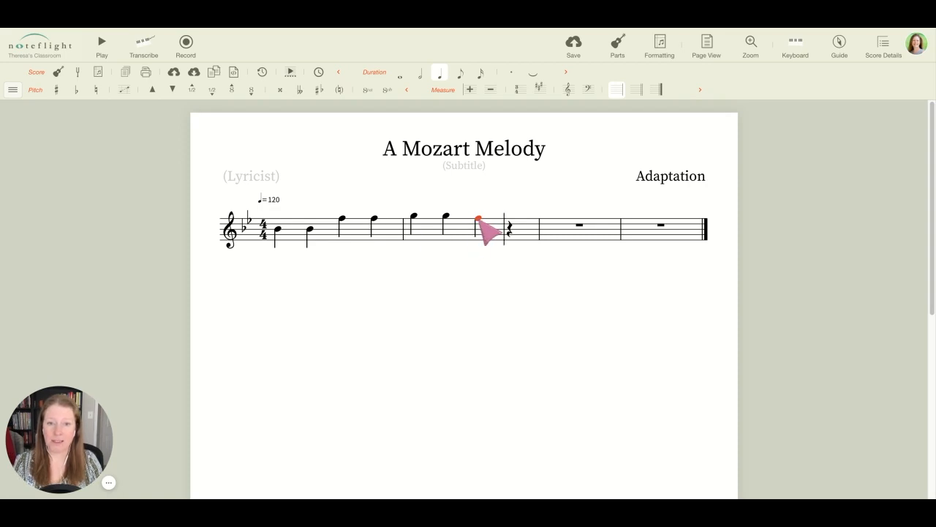
click(477, 219)
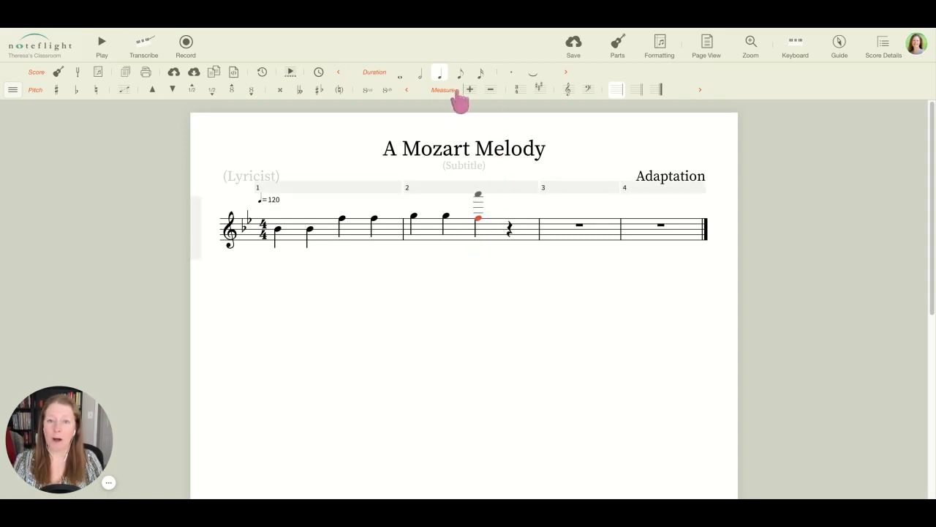
click(421, 74)
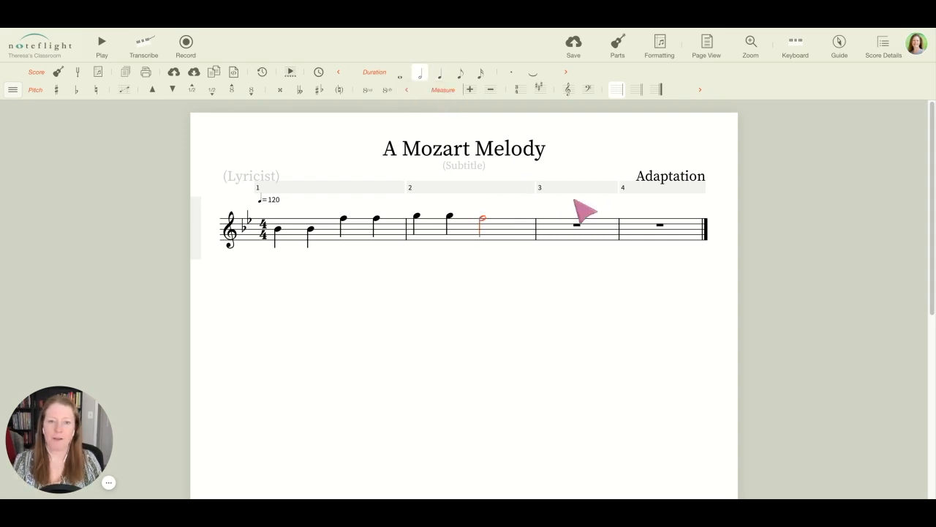
Fill measure 3 with the four quarter notes E, E, D, D.
click(558, 226)
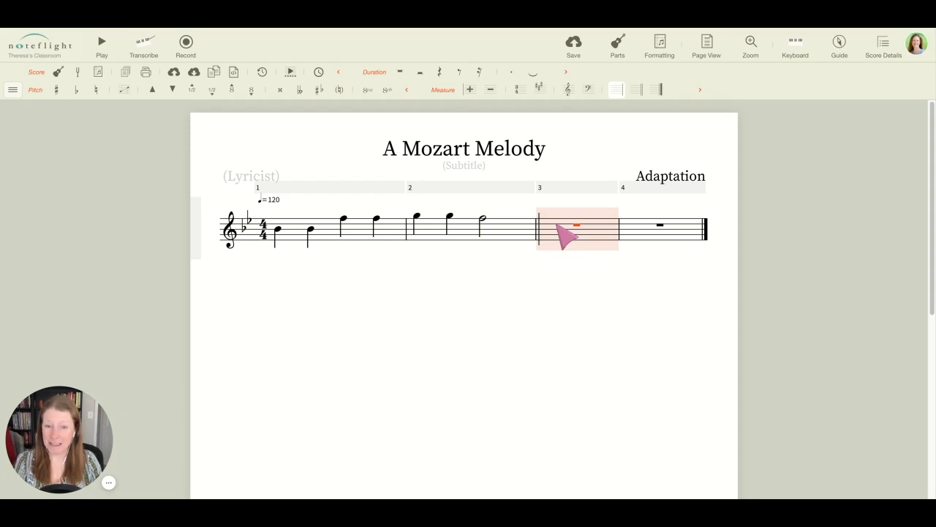
click(439, 72)
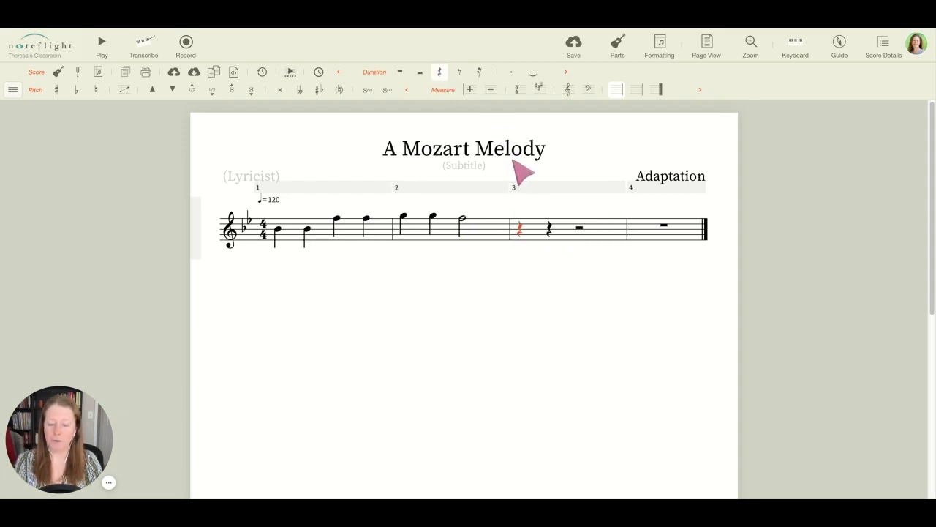
key(e)
key(e)
key(d)
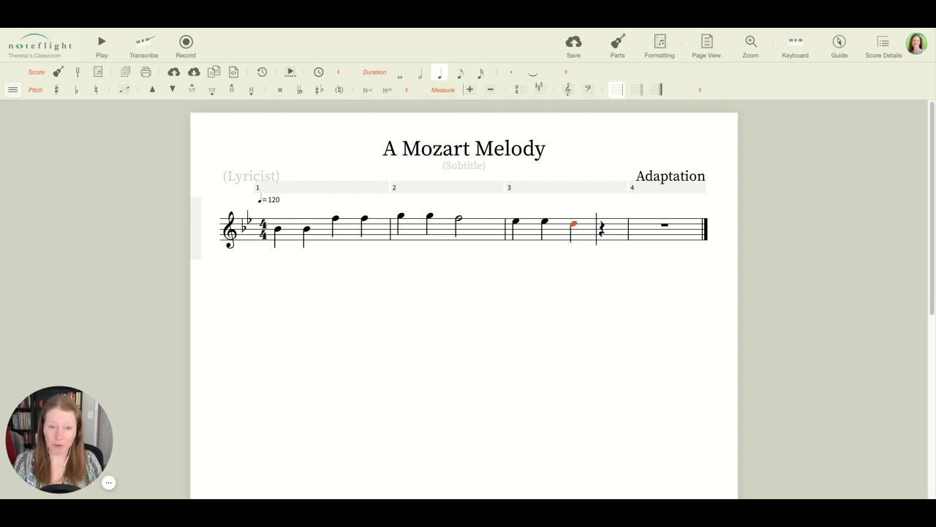
key(d)
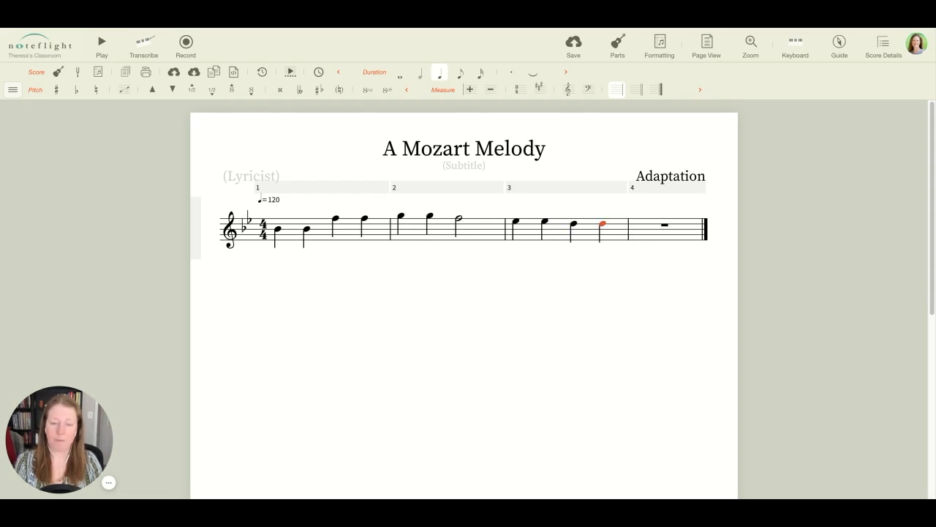
Fill measure 4 with two quarter-note Cs followed by a half-note B.
key(c)
key(c)
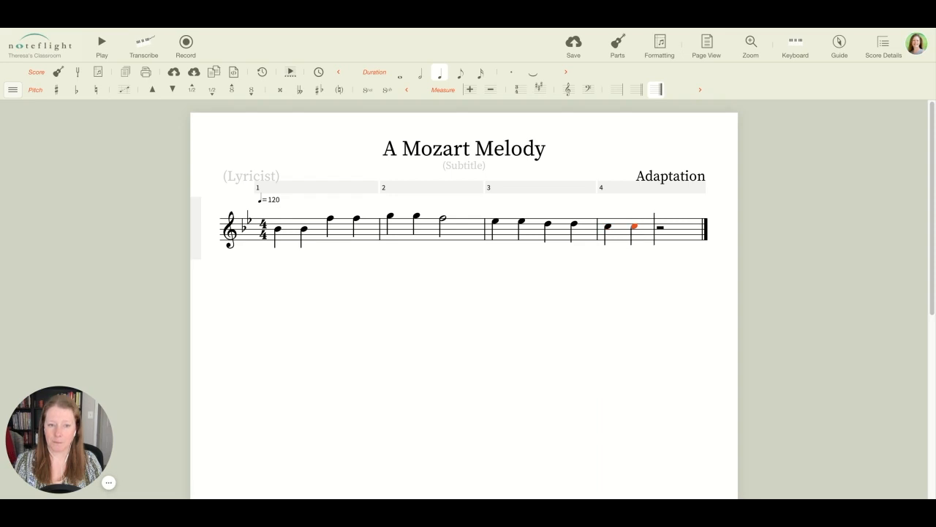
key(b)
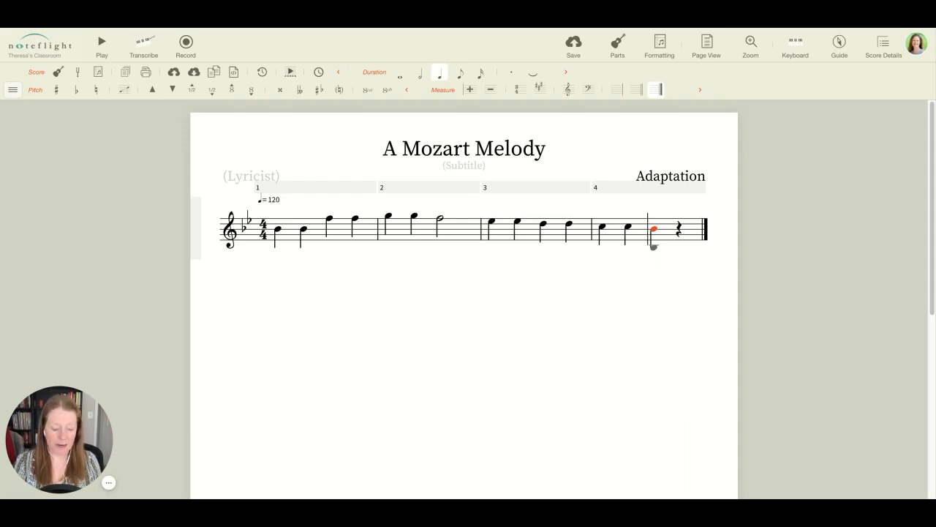
key(6)
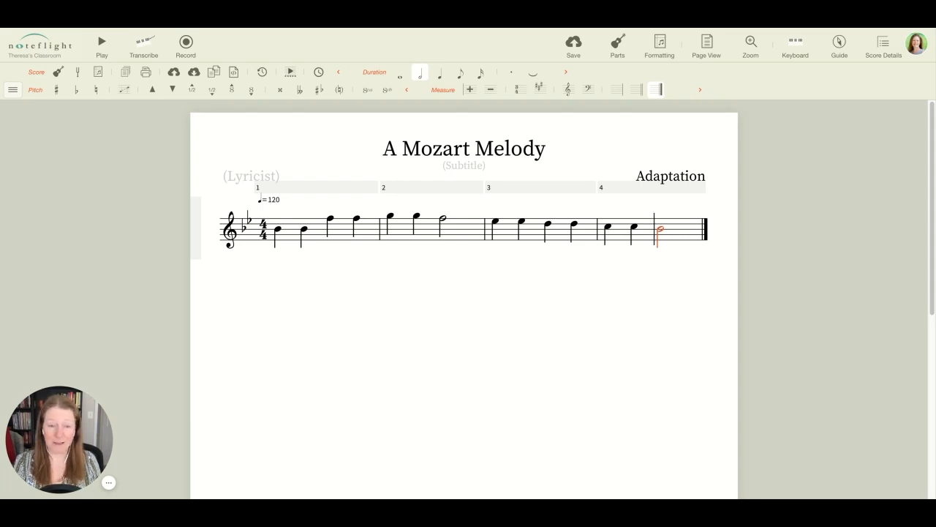
Try quarter and eighth durations on measure 4's last B and return it to a half note.
key(5)
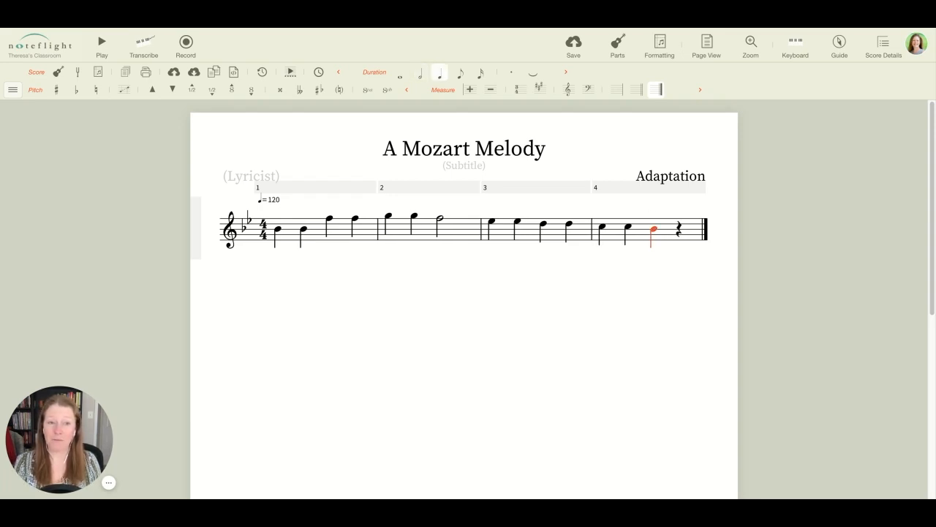
key(4)
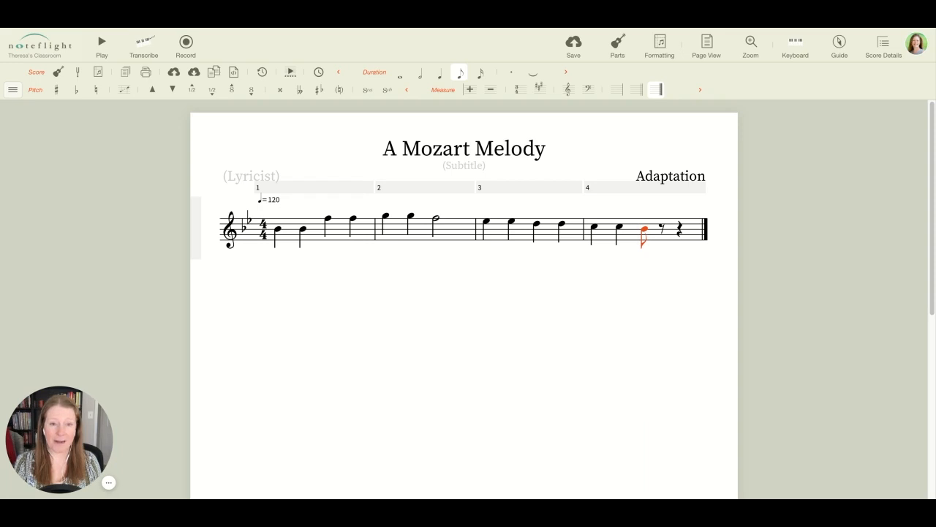
key(5)
key(6)
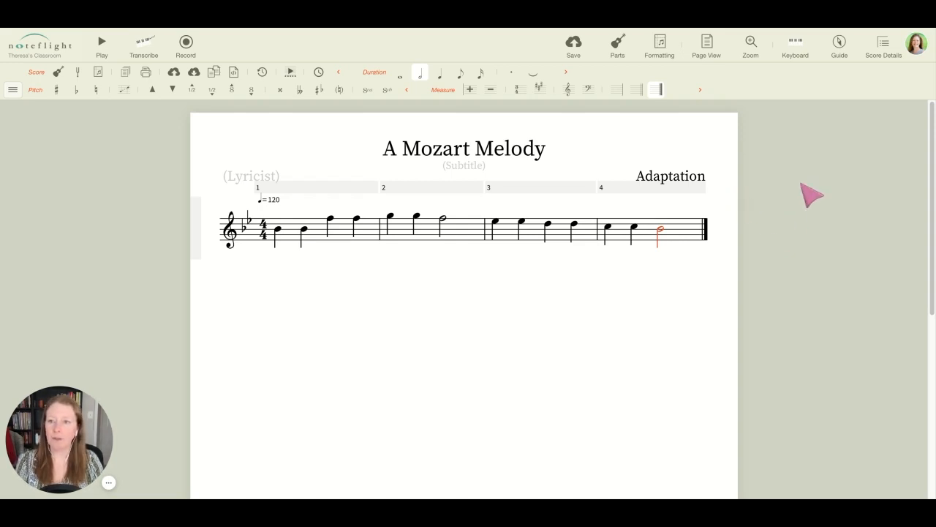
Add a measure after measure 4 and start it with a quarter-note F on the staff's top line.
click(470, 89)
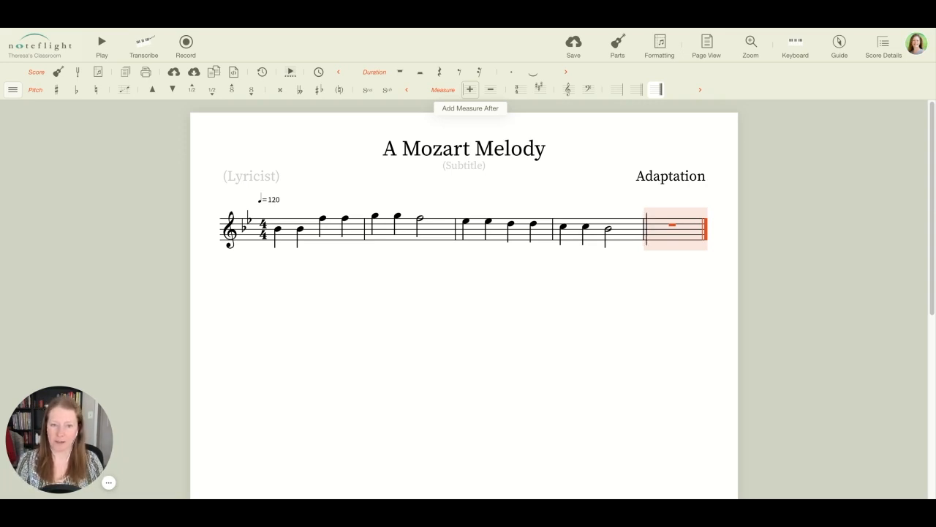
key(f)
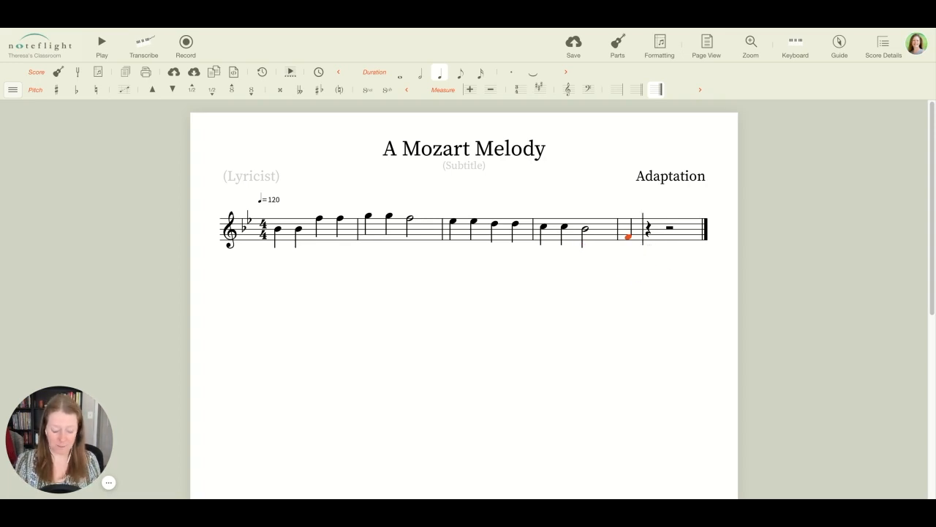
key(Up)
key(Up)
key(Up)
key(Up)
key(Up)
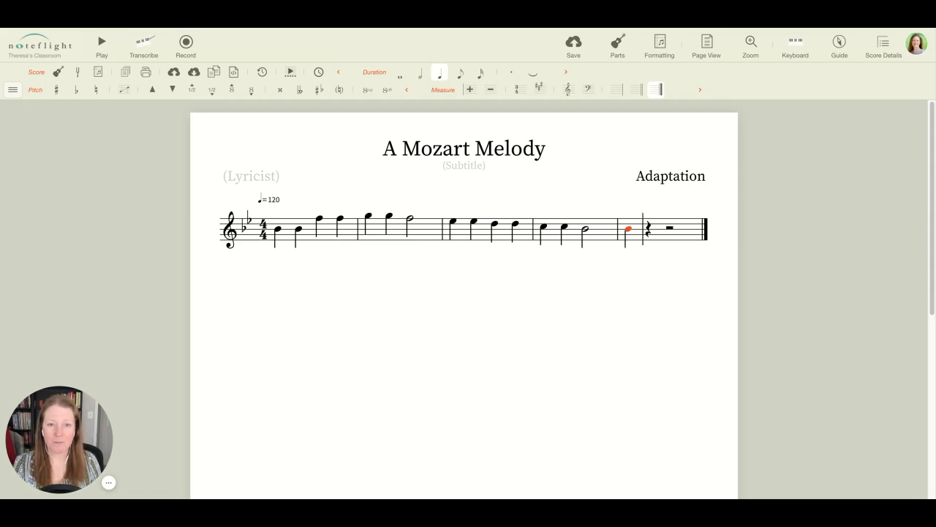
key(Up)
key(Up)
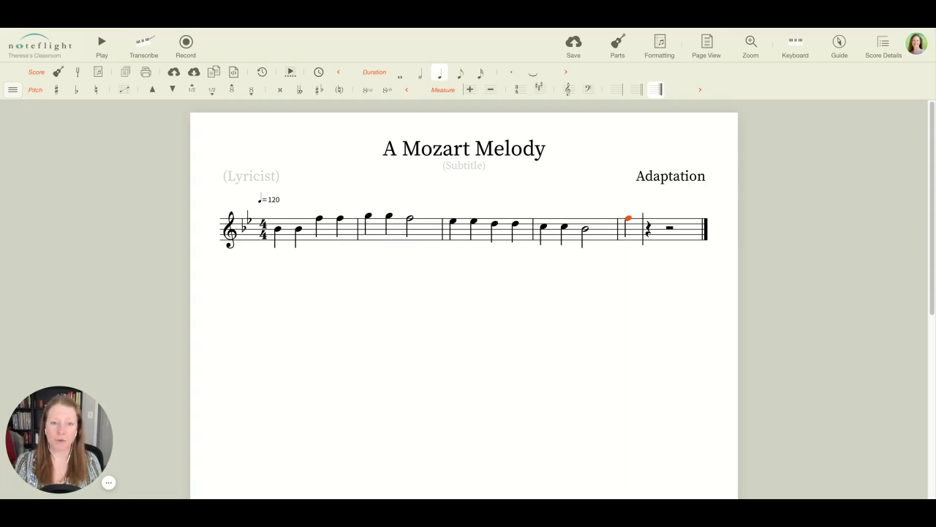
key(ctrl+Down)
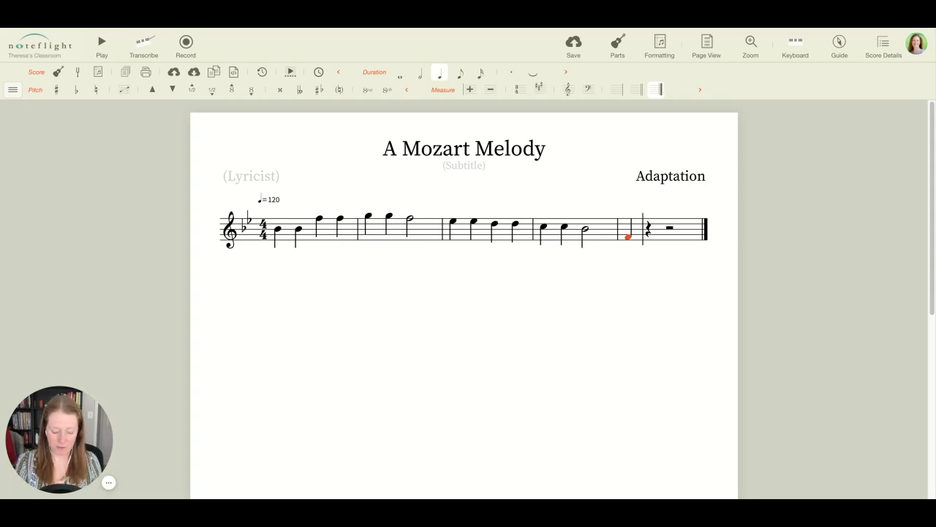
key(ctrl+Up)
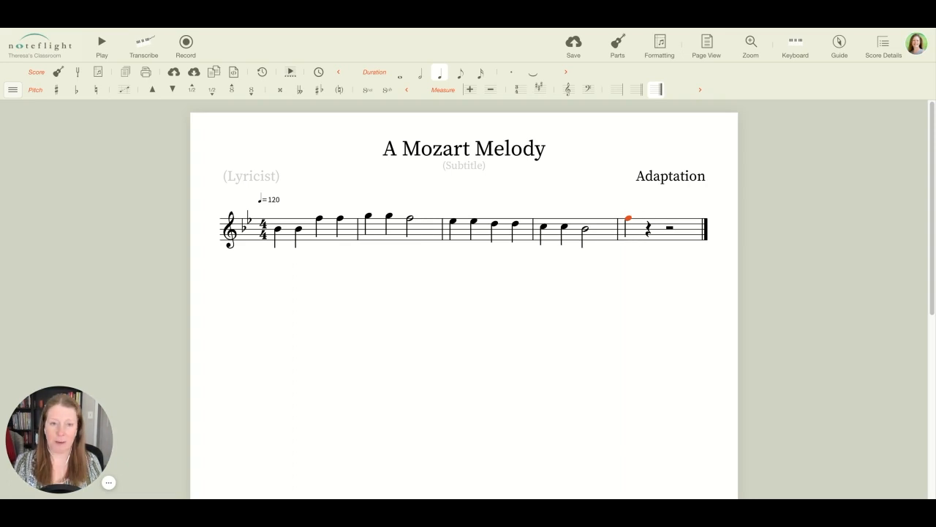
Complete measure 5 with the quarter notes F, E, E.
key(f)
key(e)
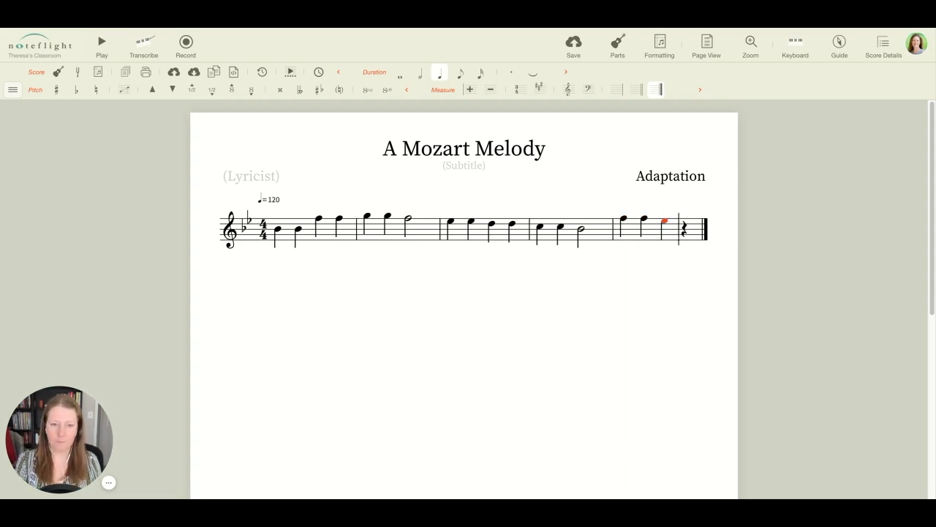
key(e)
Fill measure 6 with quarter notes D, D, C, keeping a quarter rest on beat four.
key(d)
key(d)
key(c)
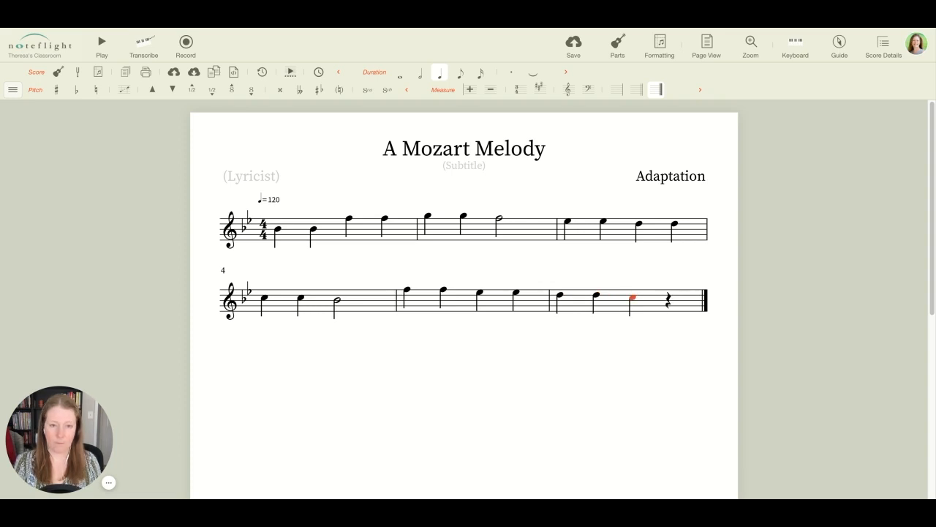
key(Right)
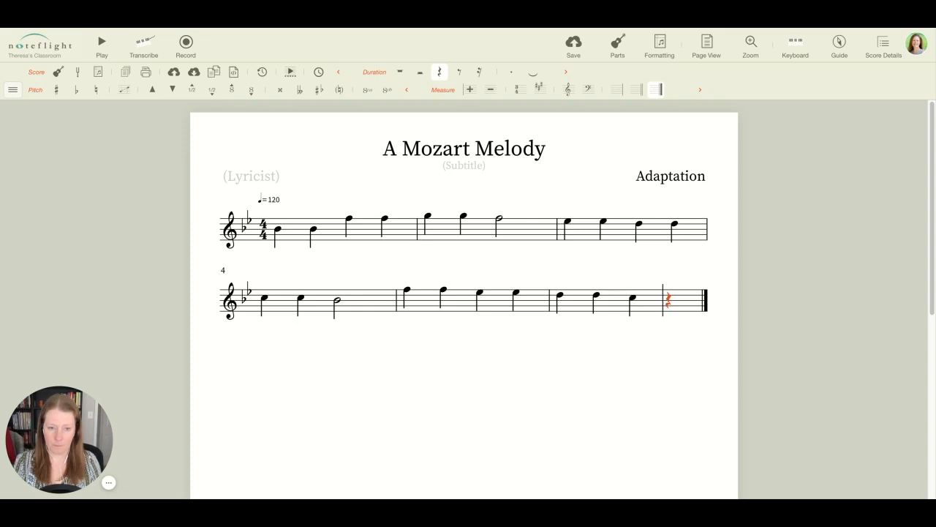
key(e)
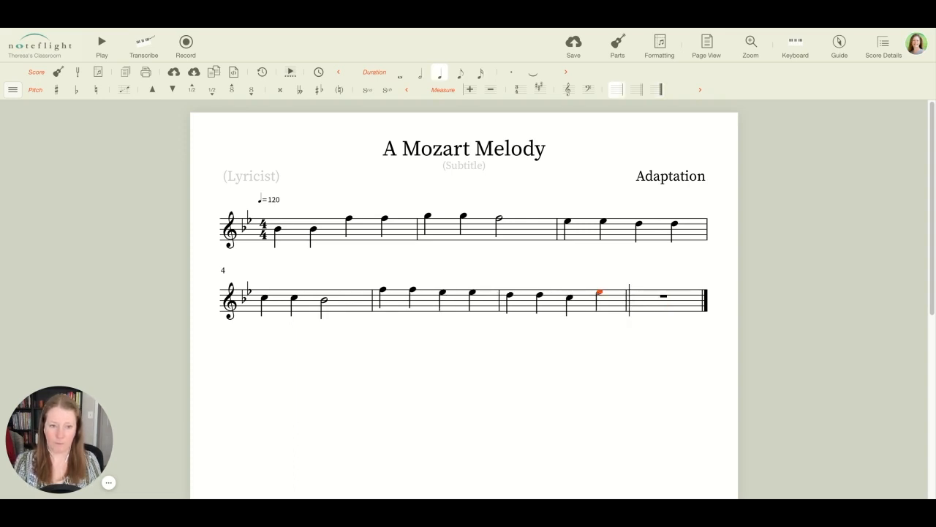
key(Delete)
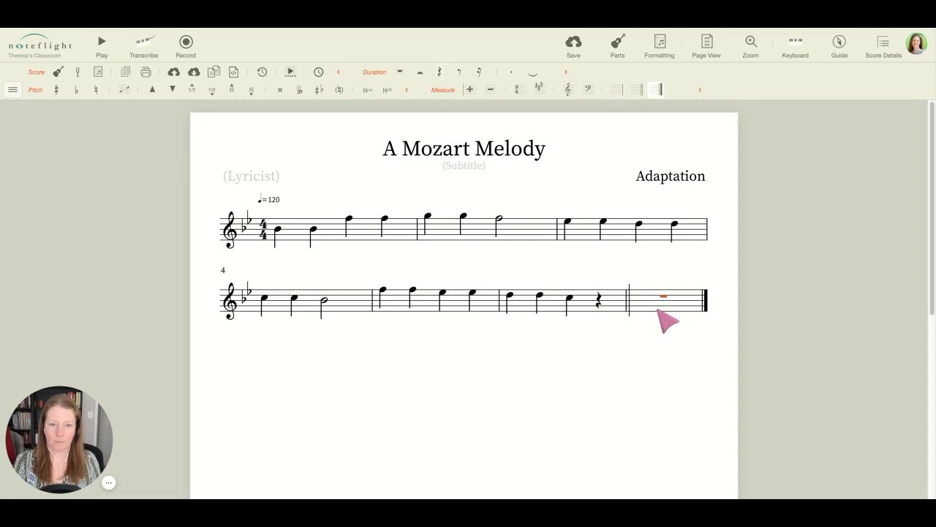
Fill measure 7 with four quarter notes: the higher F, F, and E, E.
key(e)
key(f)
key(f)
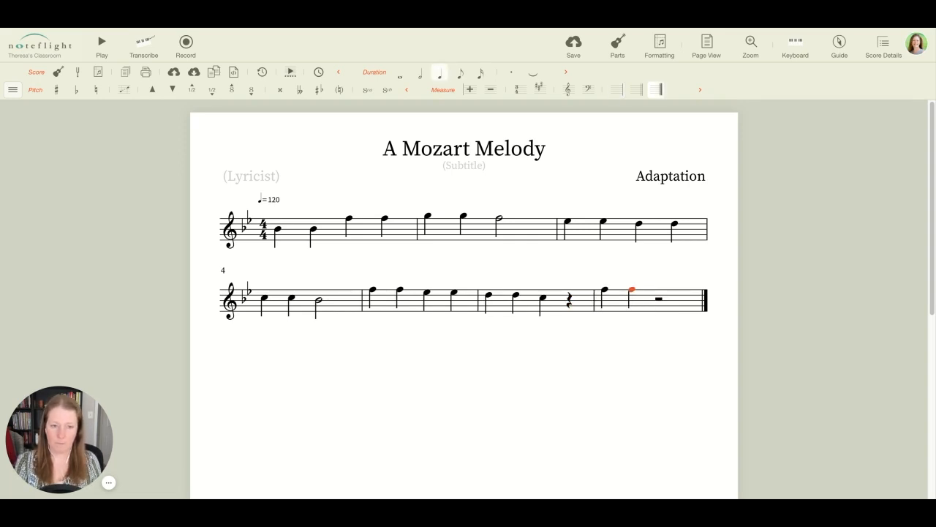
key(e)
key(e)
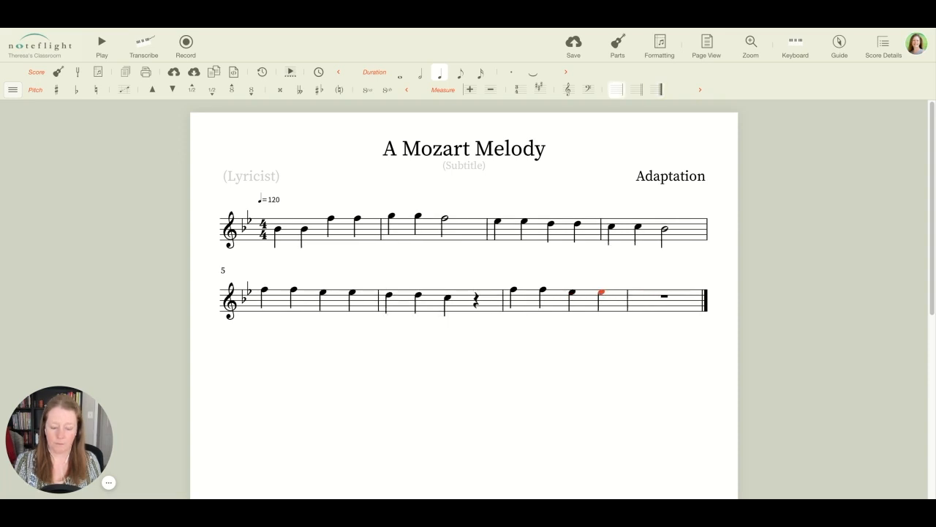
Fill measure 8 with quarter notes D, D, C and keep the quarter rest at its end.
key(d)
key(d)
key(c)
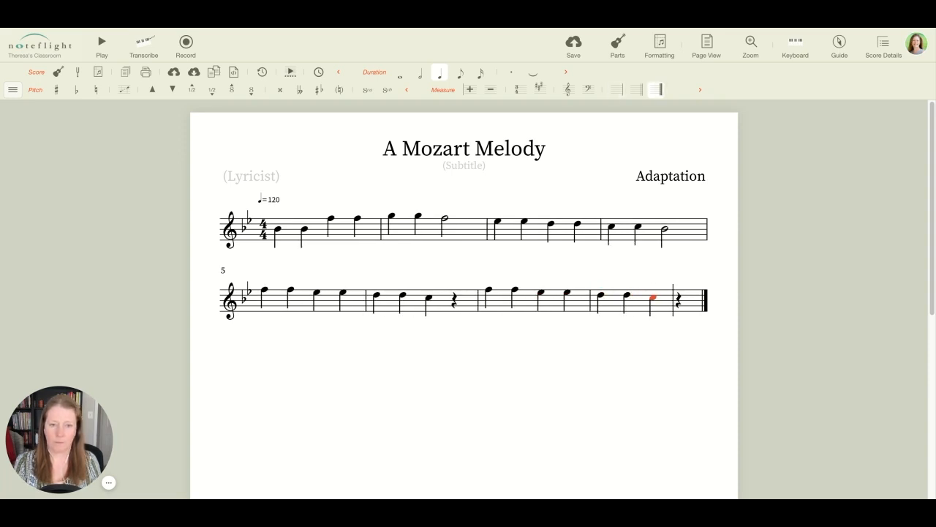
key(Right)
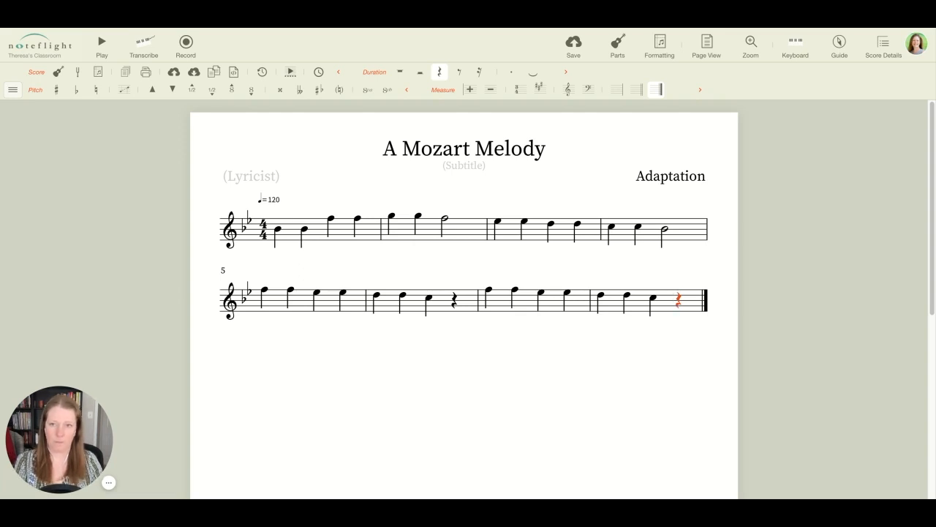
Add measure 9 and fill it with quarter notes B, B, and the higher F, F.
click(470, 91)
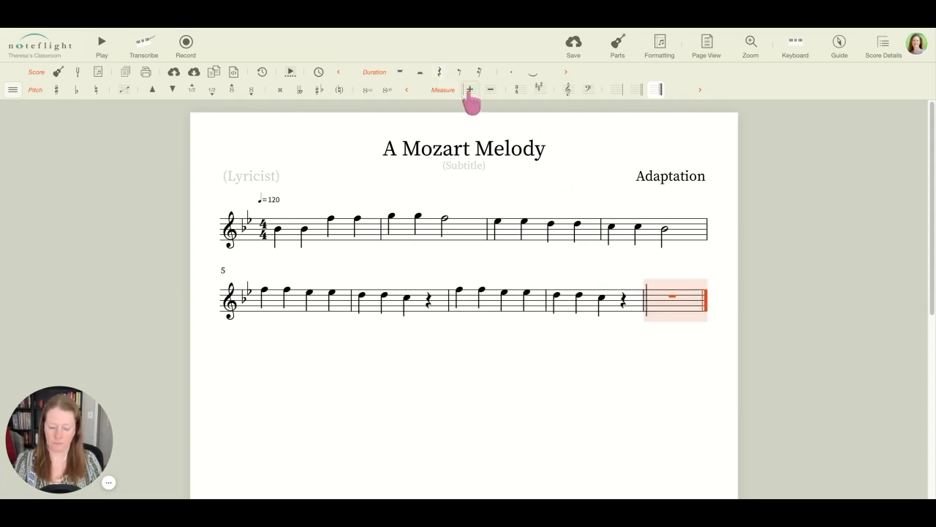
key(b)
key(b)
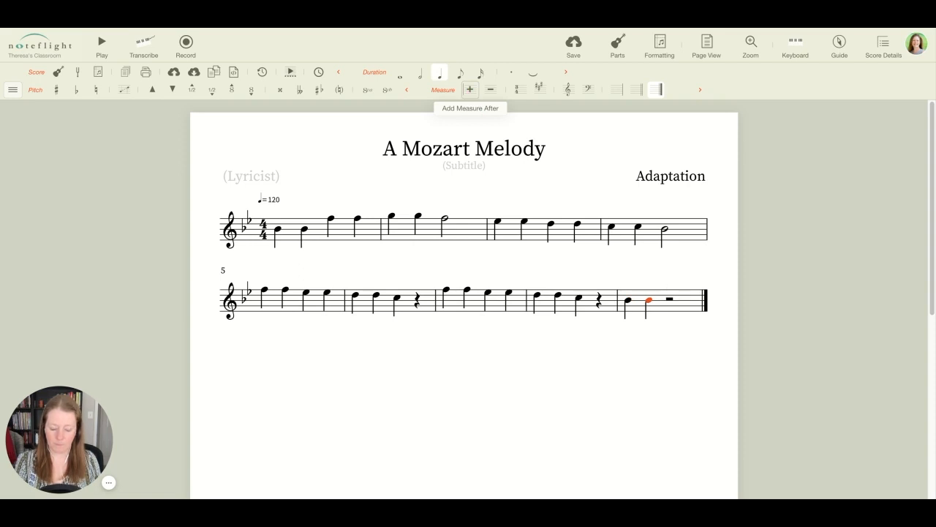
key(f)
key(ctrl+Up)
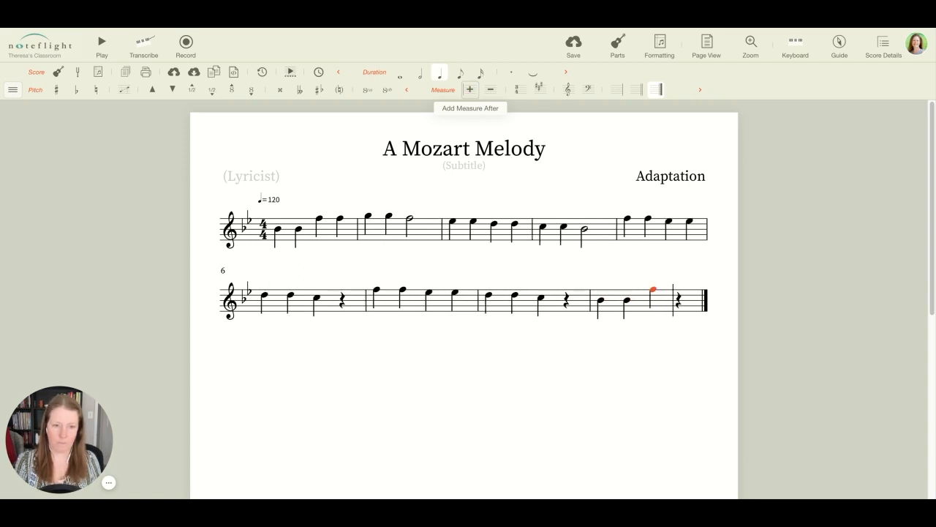
key(f)
Fill measure 10 with two quarter-note Gs above the staff followed by a half-note F.
key(g)
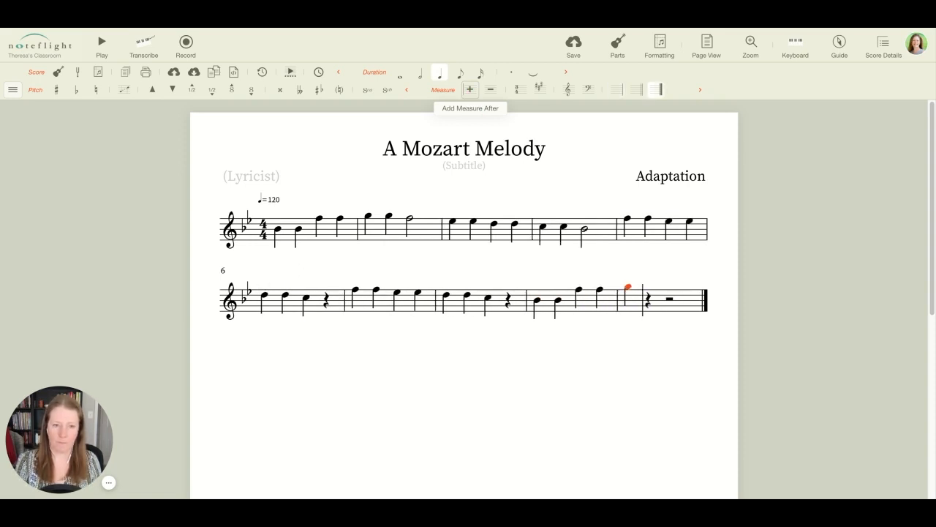
key(g)
key(f)
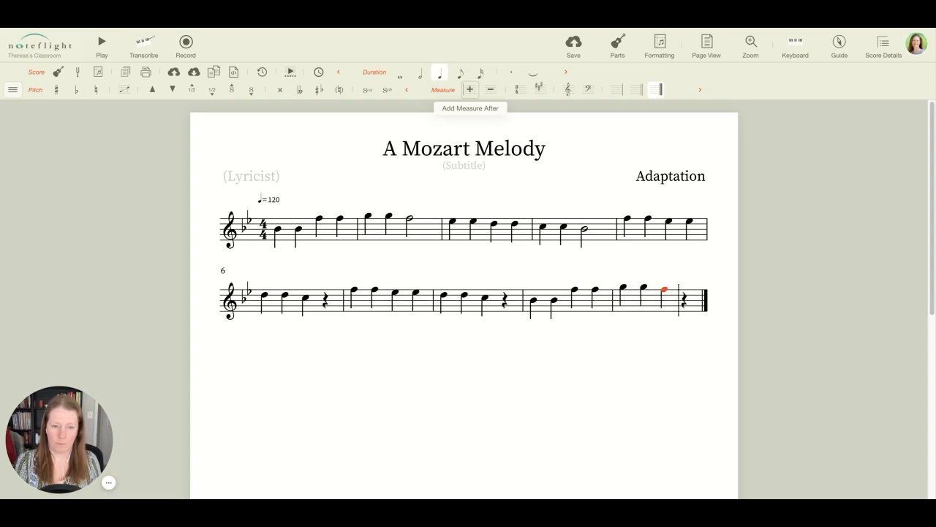
key(6)
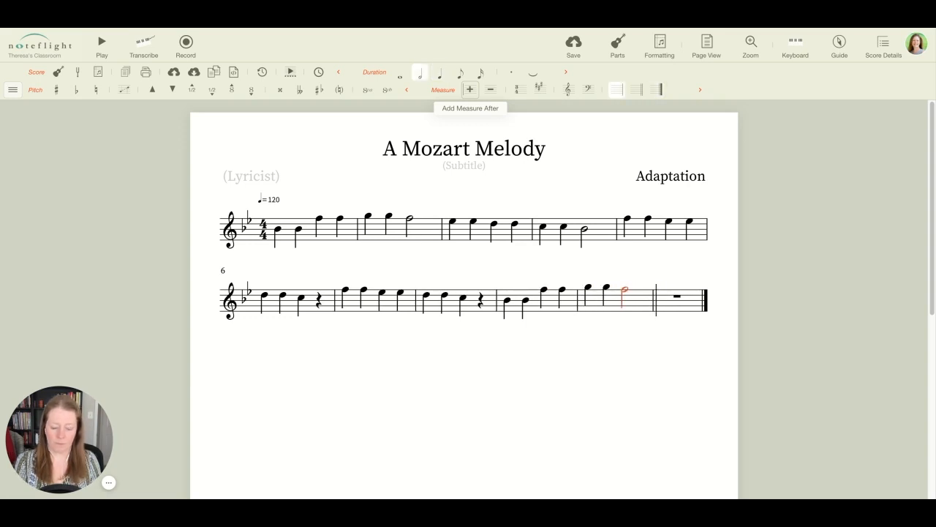
Enter the half notes E, E and D following measure 10.
key(e)
key(e)
key(d)
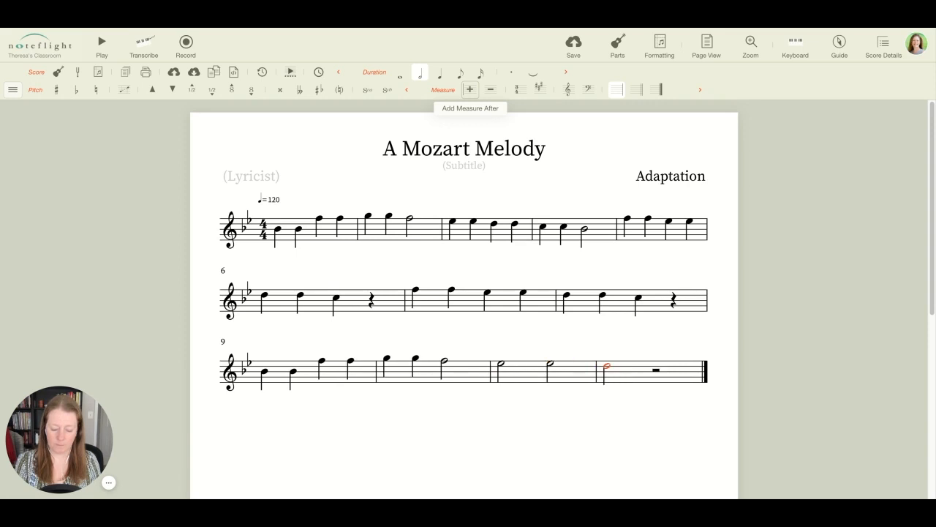
Change measure 11's first half note to a quarter-note E and place a second quarter-note E after it.
key(Left)
key(Left)
key(Left)
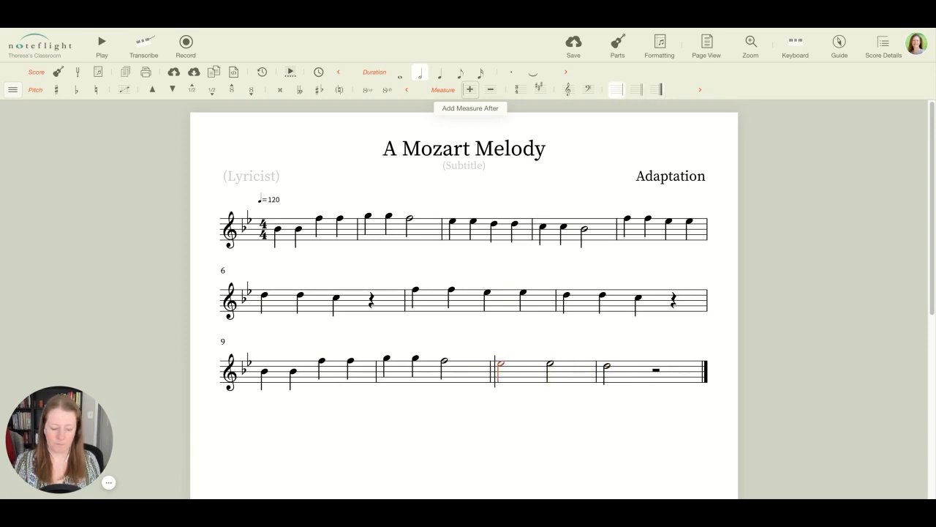
key(5)
key(Right)
key(e)
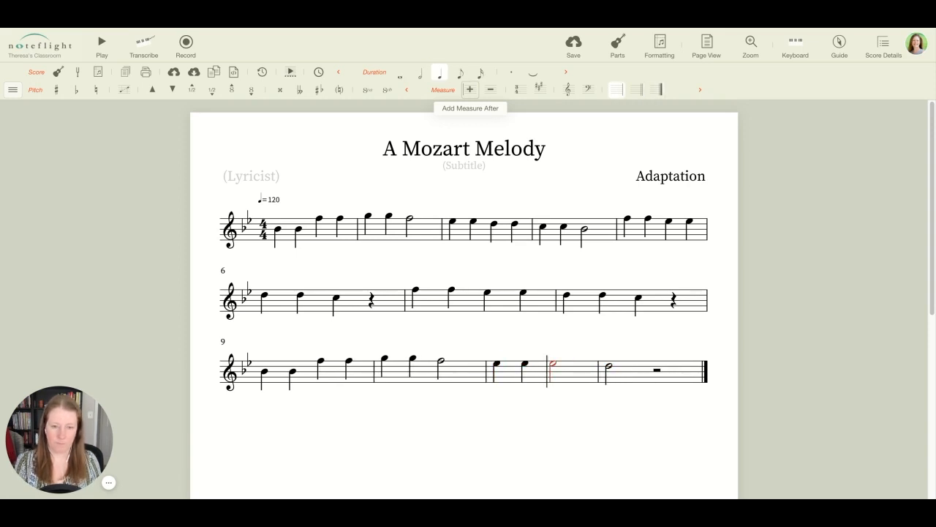
Replace the remaining half-note E in measure 11 with two quarter-note Ds.
key(5)
key(d)
key(Right)
key(e)
key(d)
key(Right)
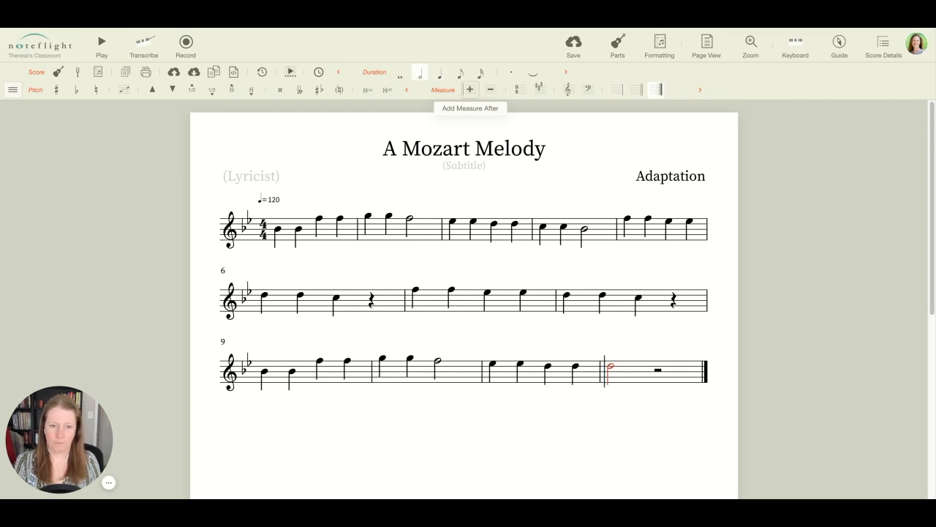
Fill measure 12 with two quarter-note Cs and a half-note B, replacing the half-note D.
key(5)
key(c)
key(Right)
key(c)
key(6)
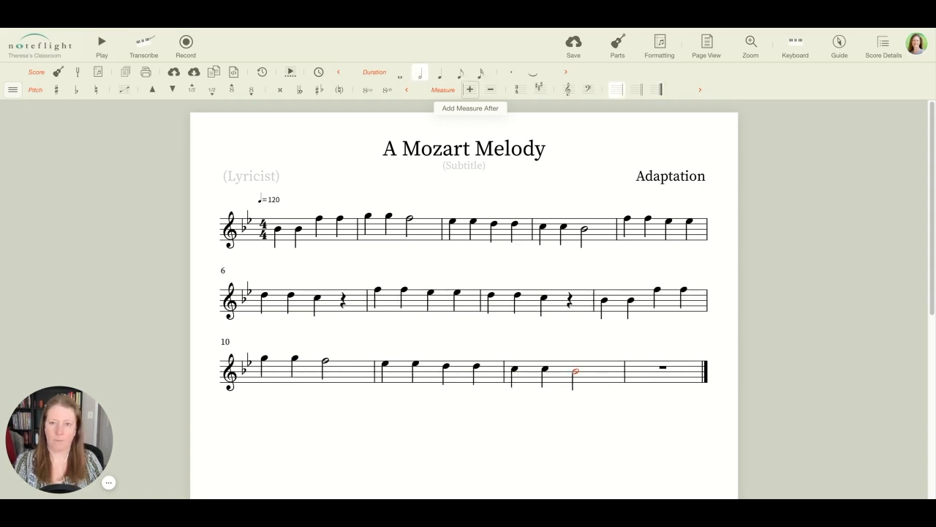
Delete the surplus empty measure 13 at the end of the score, keeping measure 12 intact.
click(492, 90)
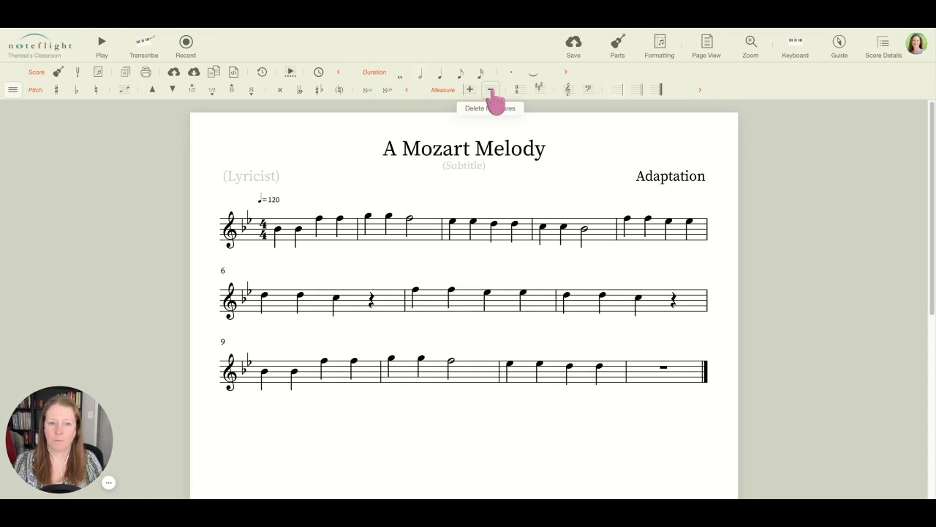
key(ctrl+z)
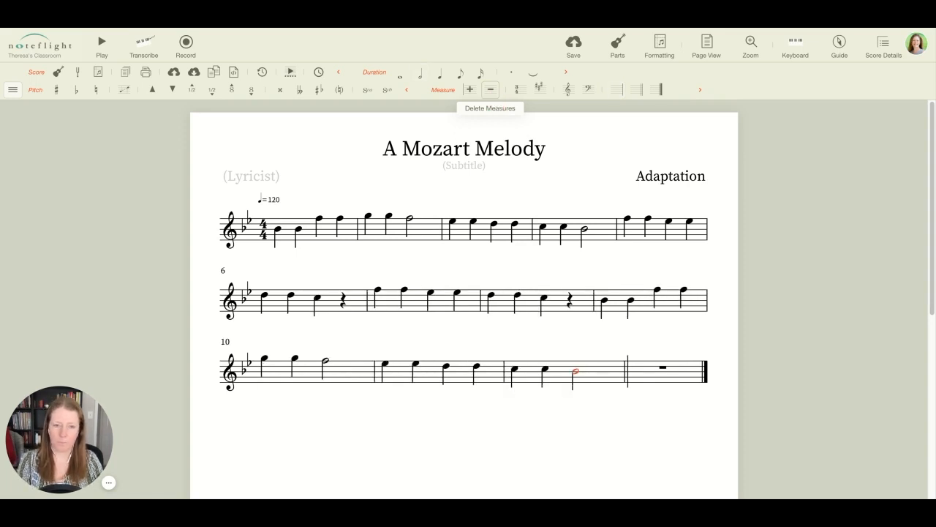
key(Right)
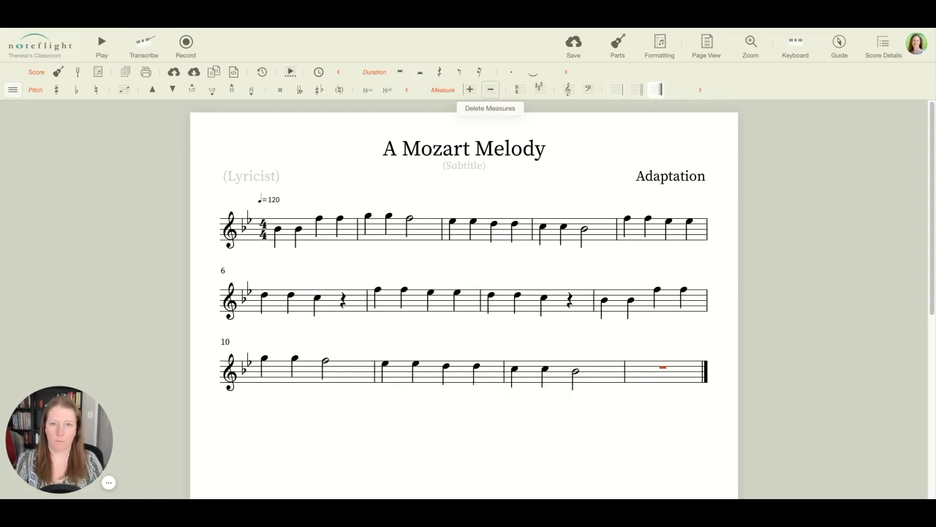
click(491, 90)
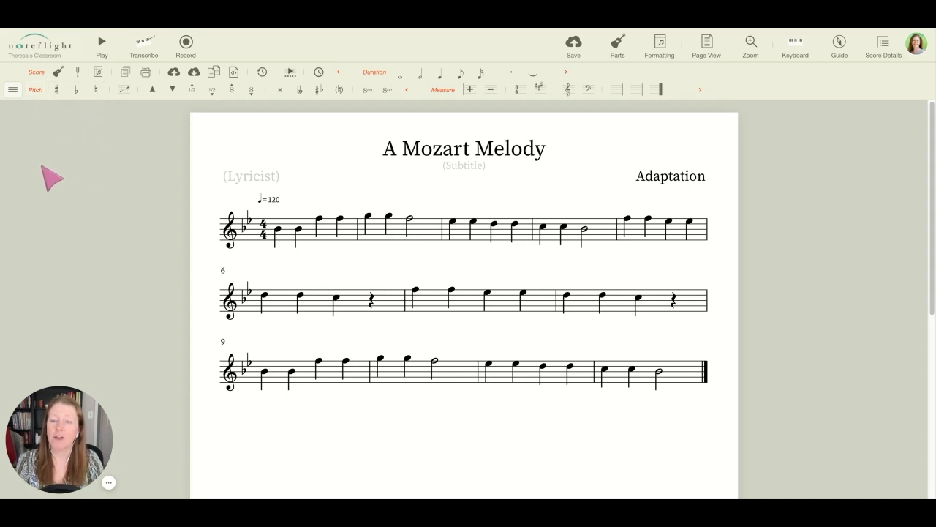
Try a sharp on the first quarter-note G of measure 2 and take it off again.
click(367, 217)
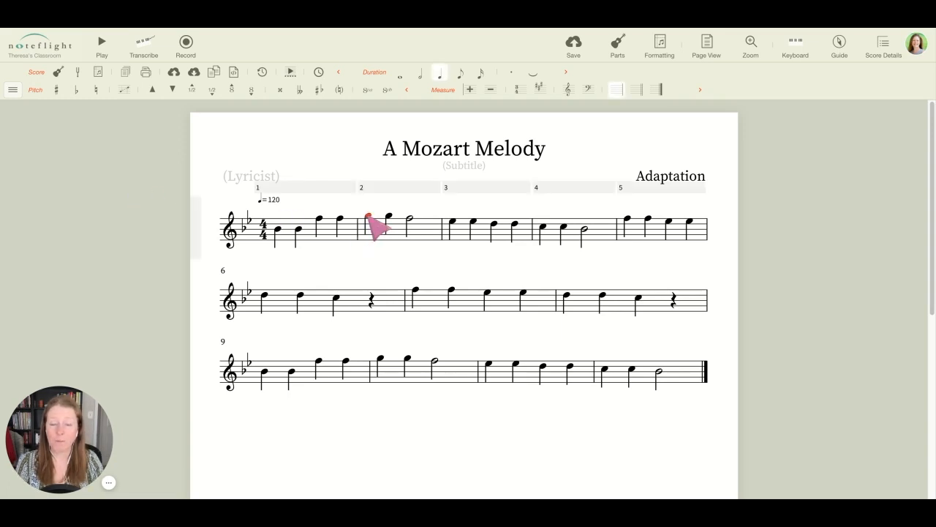
click(57, 90)
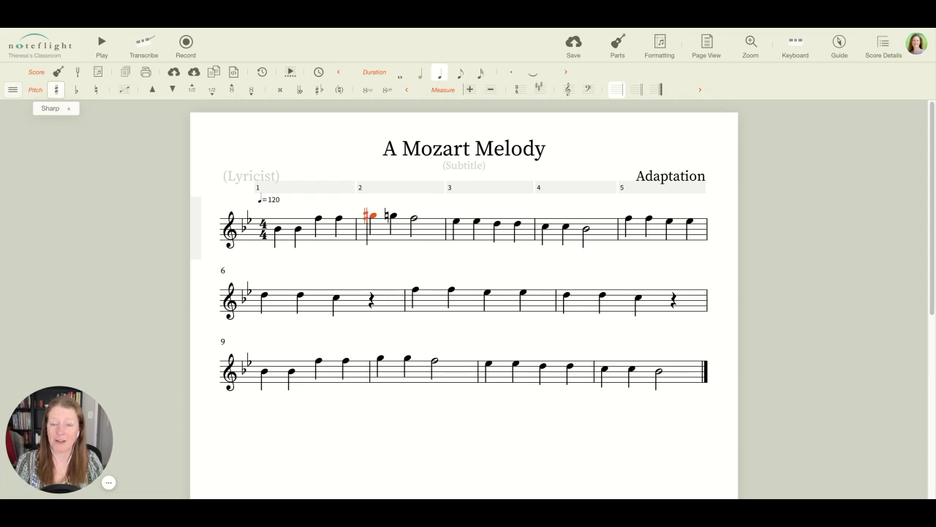
click(57, 90)
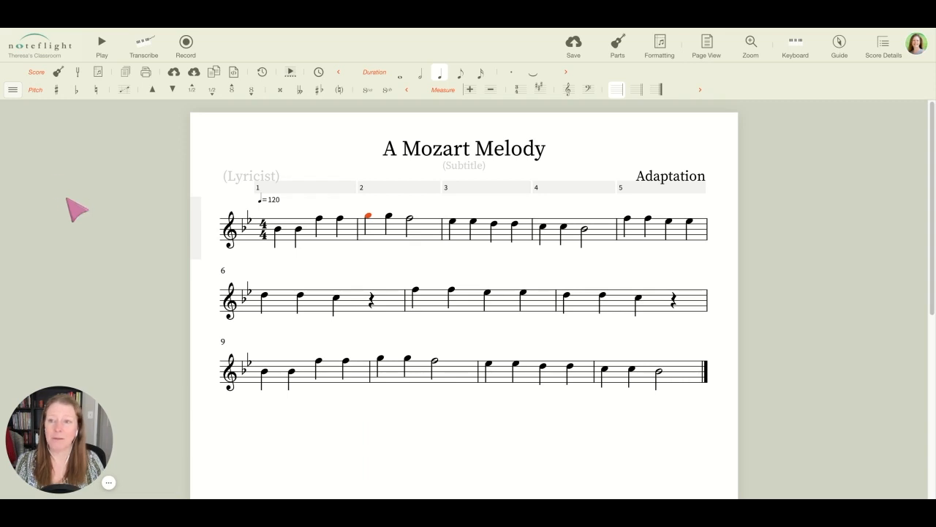
Add the Articulation group to the displayed editing tools and mark both quarter-note Gs in measure 2 staccato.
click(12, 91)
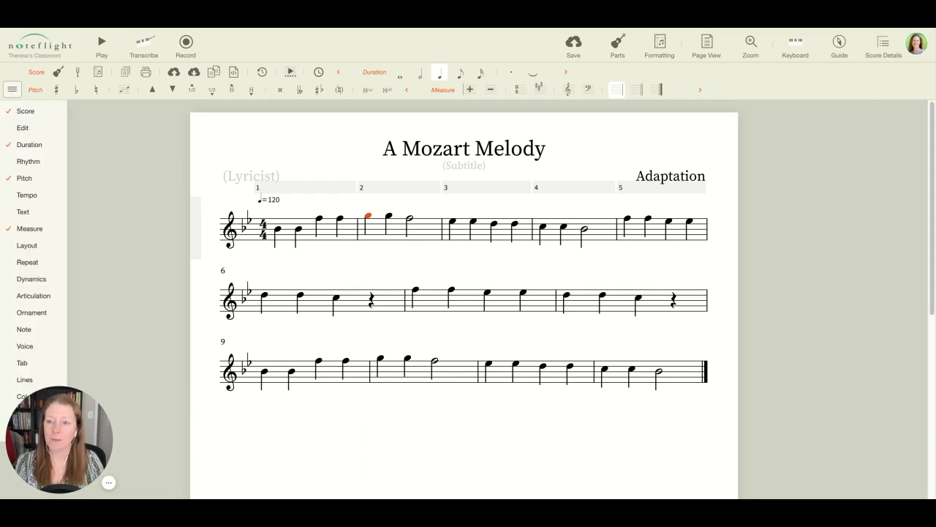
mouse_move(16, 300)
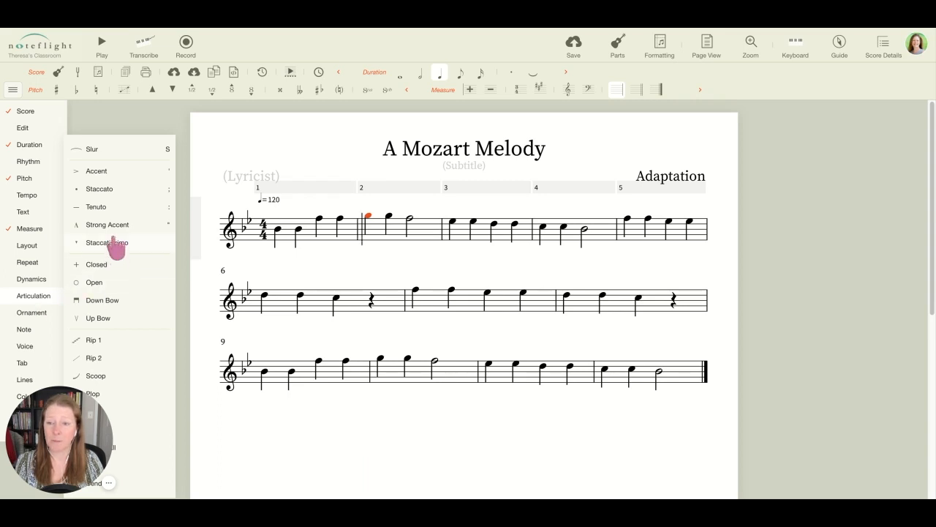
click(29, 297)
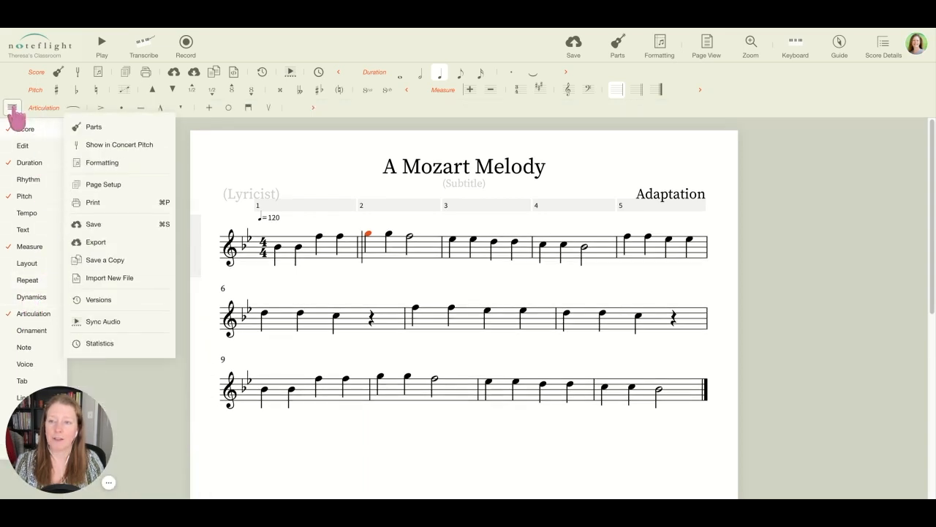
click(12, 108)
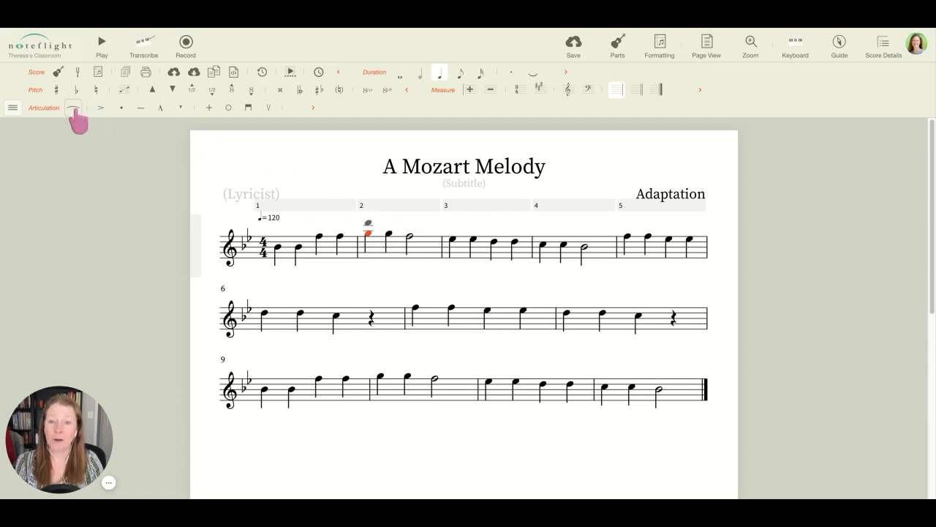
click(122, 116)
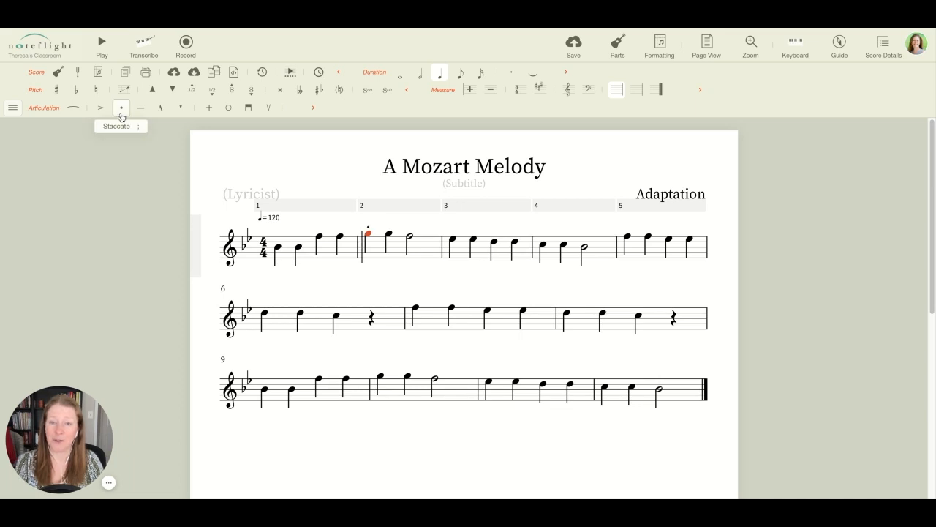
key(Right)
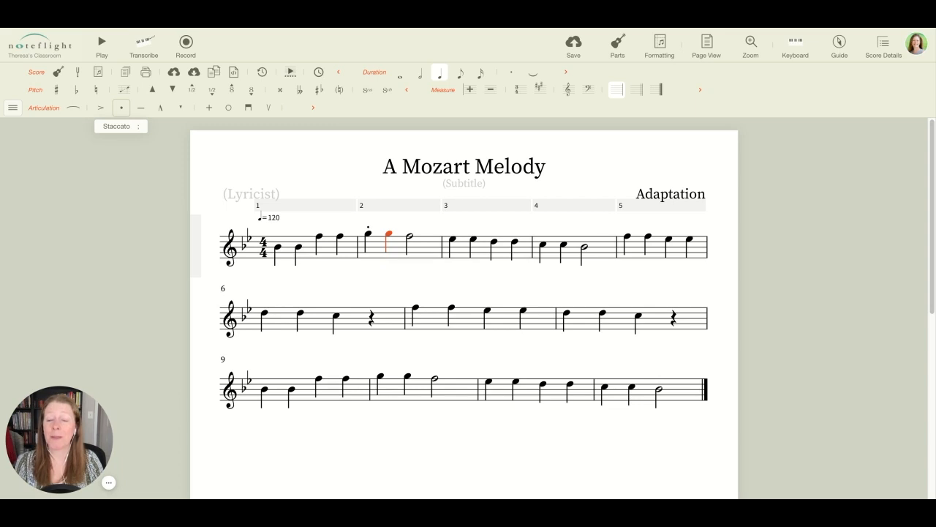
key(semicolon)
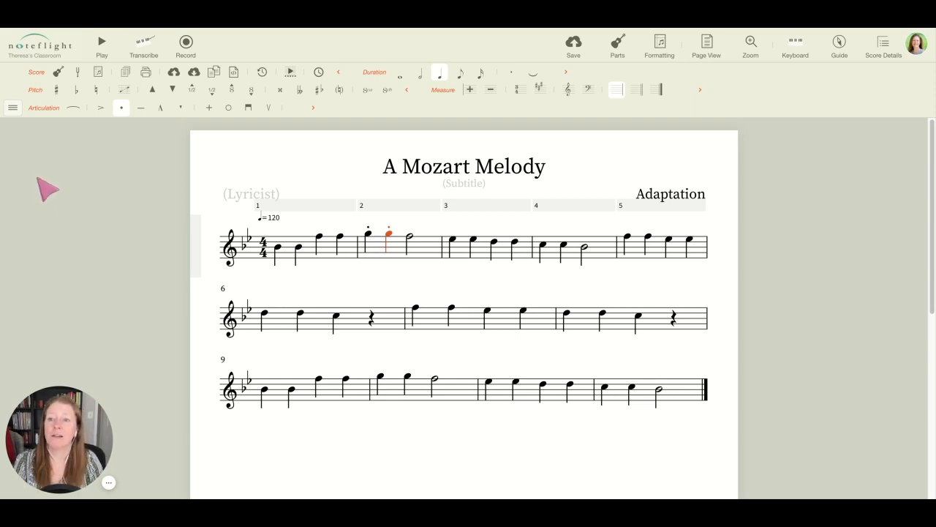
Add the Dynamics group to the displayed editing tools and place the expression mark mf under the first note of measure 1.
click(12, 116)
mouse_move(16, 169)
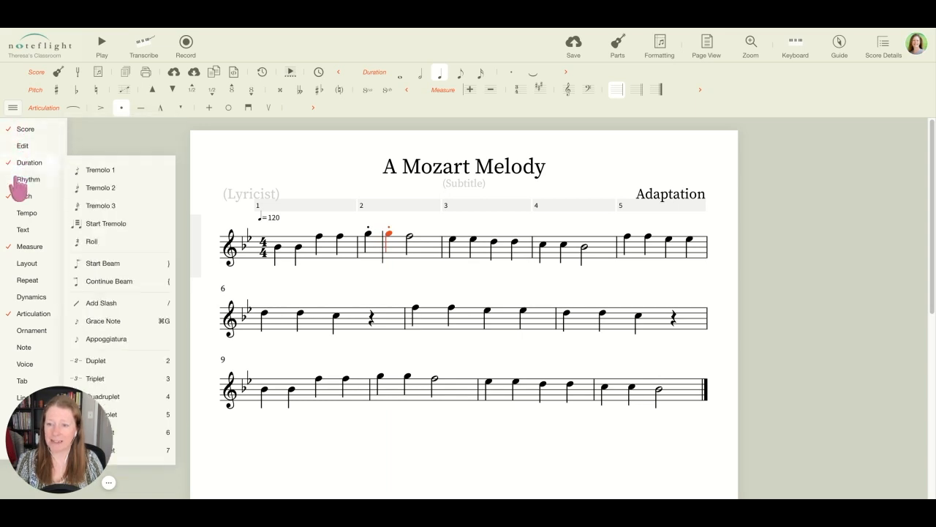
click(21, 297)
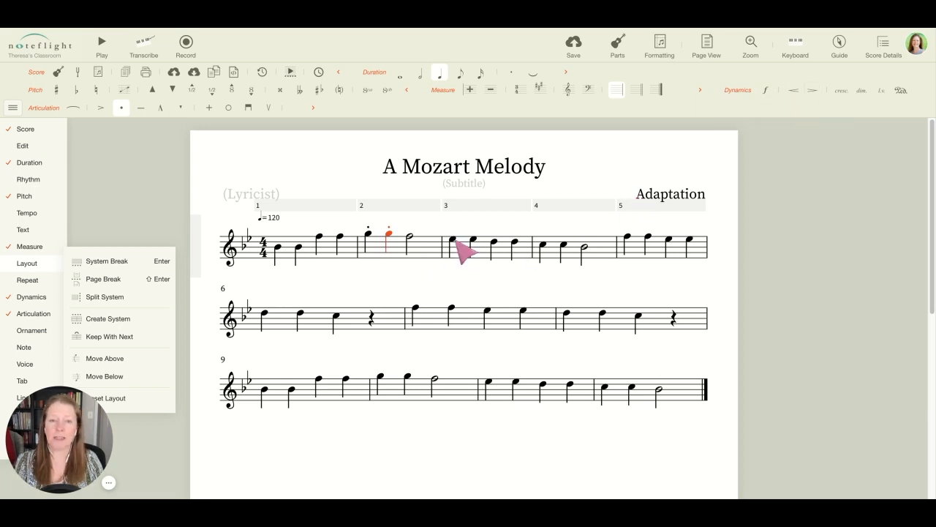
click(278, 248)
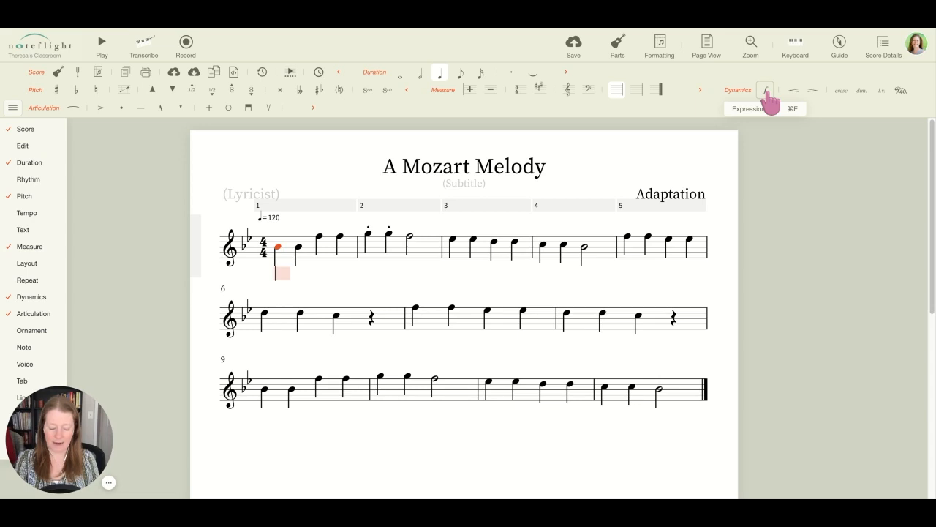
text(mf)
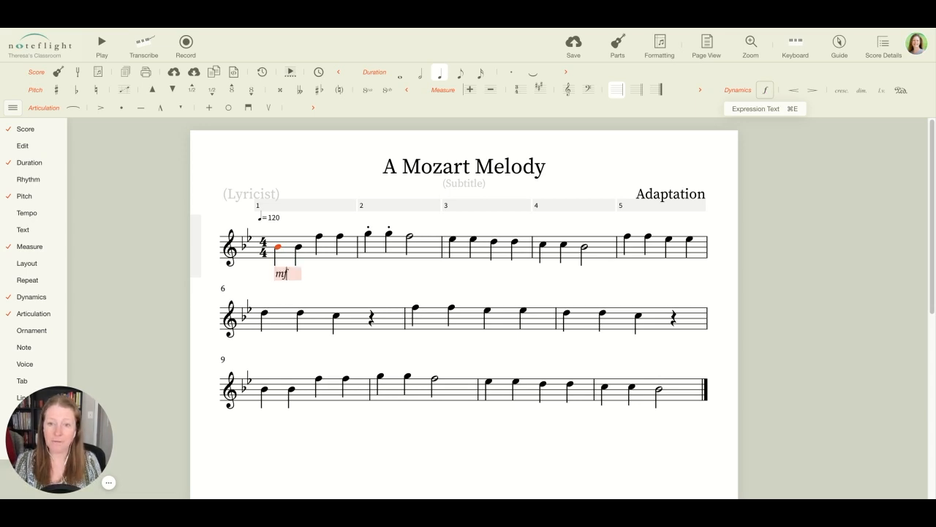
key(Return)
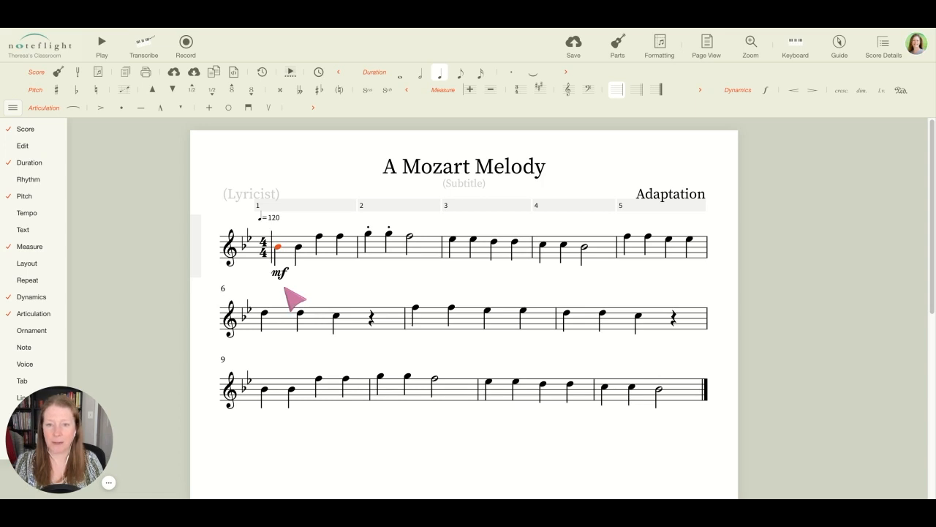
Add a decrescendo hairpin from the first note of measure 3 to the half note in measure 4.
click(458, 242)
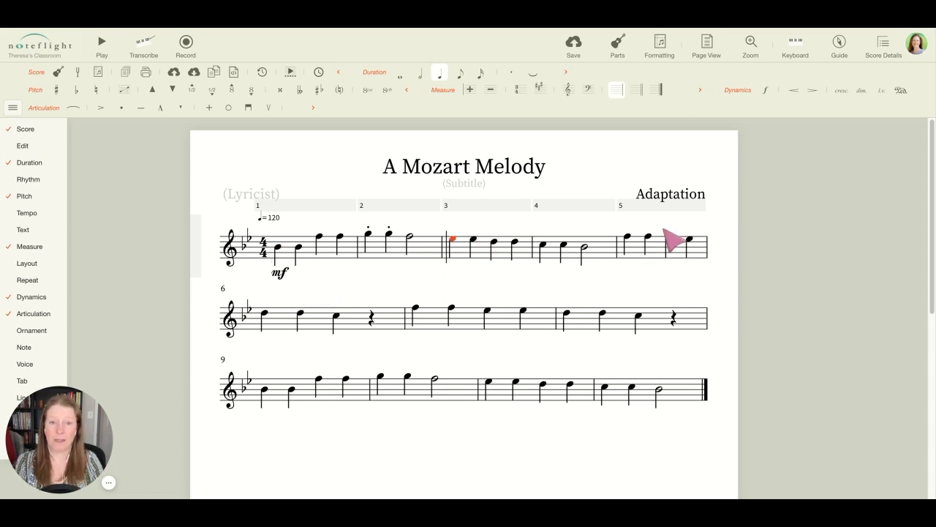
click(813, 92)
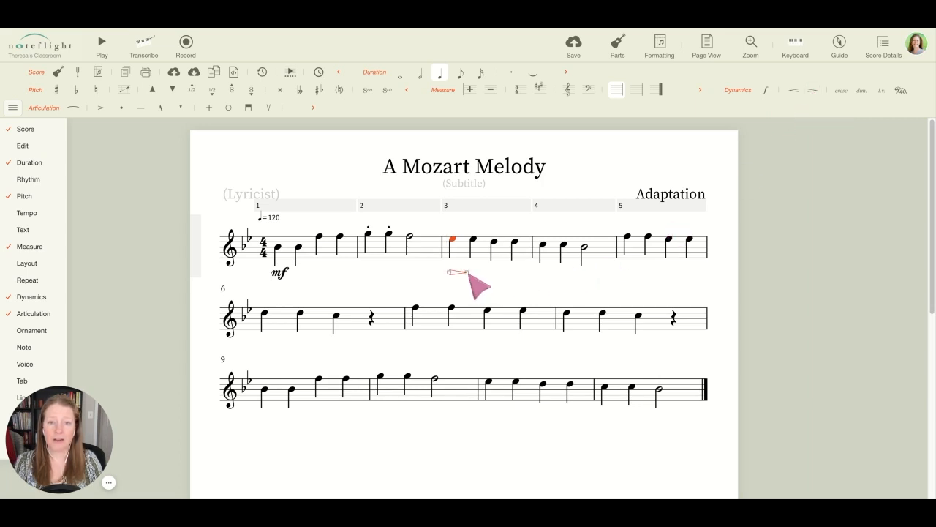
drag(468, 273, 577, 274)
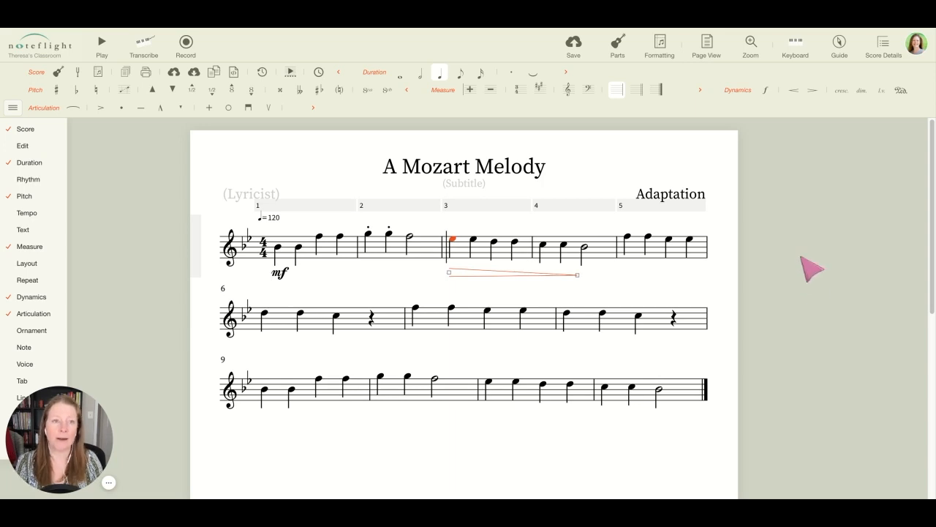
Search the Guide for "fermata" and locate the Fermata command among the Tempo tools.
click(839, 69)
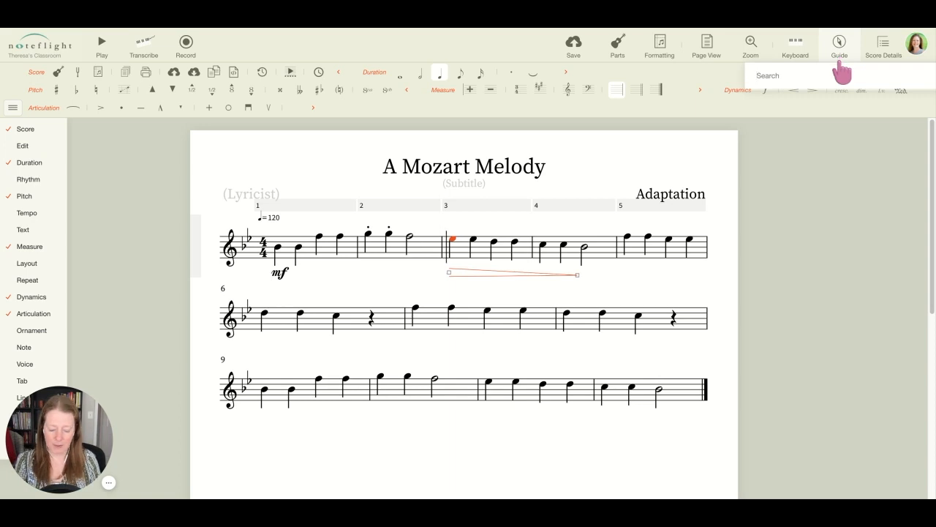
text(fermata)
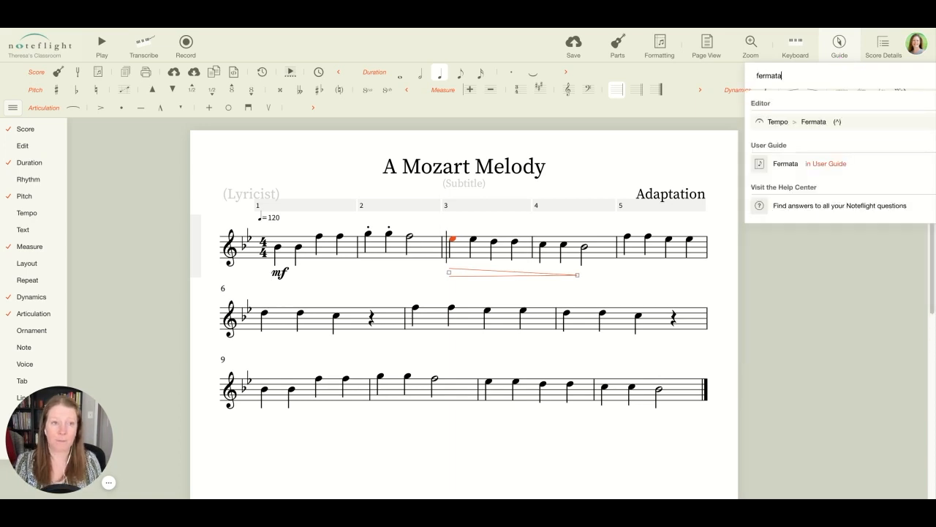
mouse_move(780, 125)
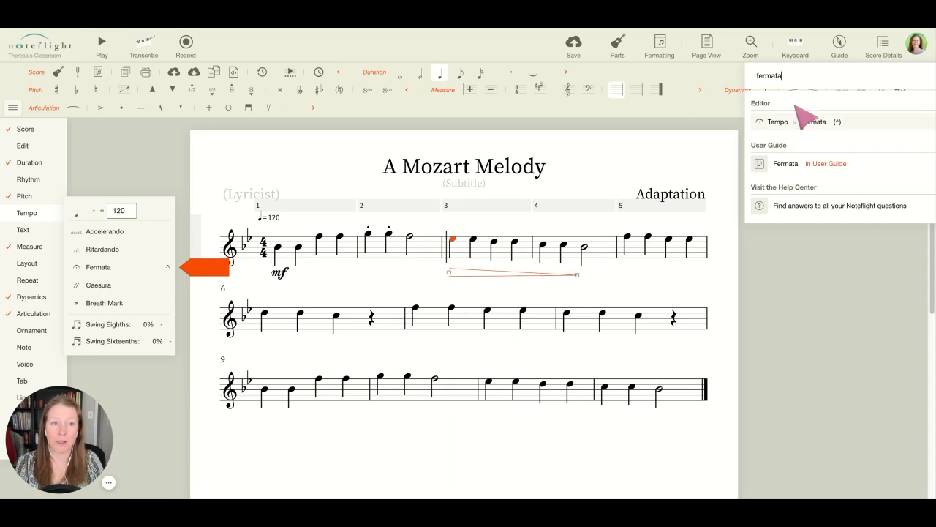
click(823, 275)
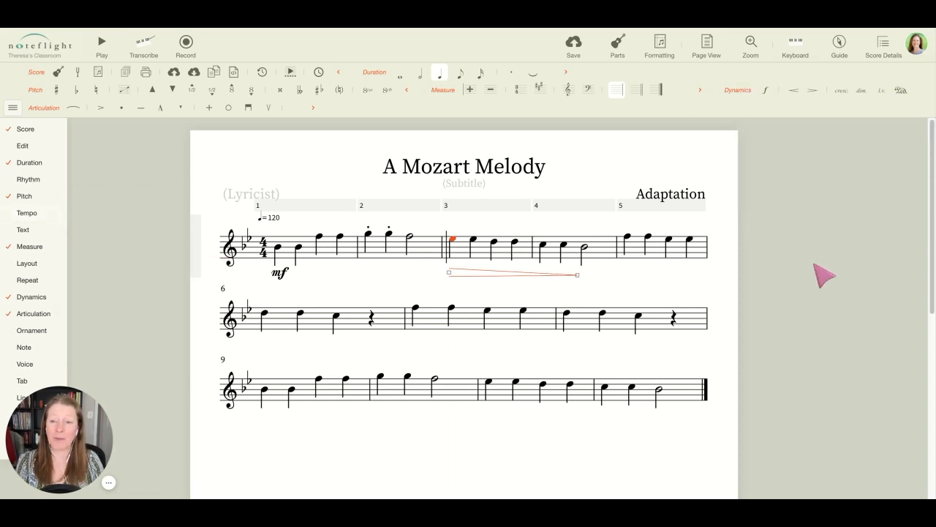